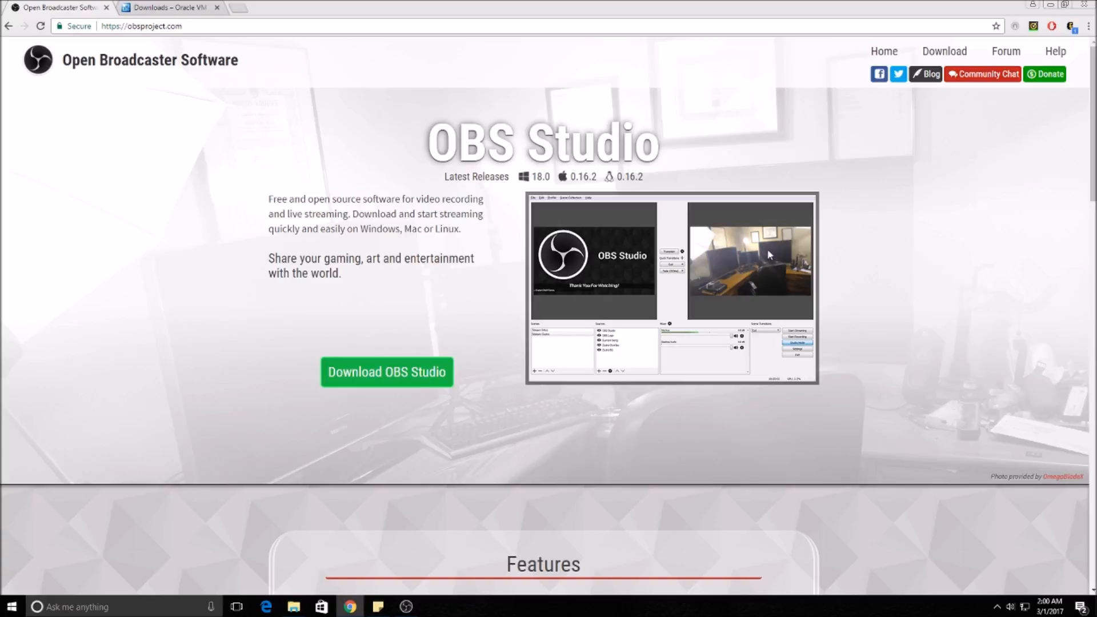
# Step: Review the VirtualBox 5.1.14 platform packages on the VirtualBox download page, and put the browser away
pyautogui.click(138, 4)
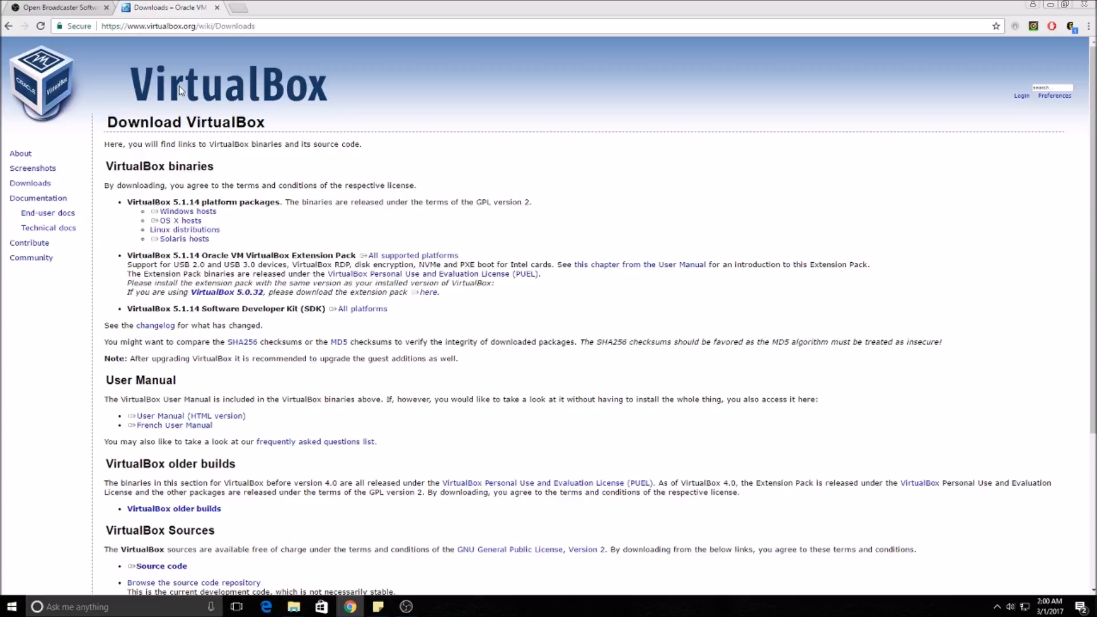
pyautogui.moveTo(165, 202)
pyautogui.mouseDown()
pyautogui.moveTo(203, 200)
pyautogui.moveTo(172, 201)
pyautogui.mouseUp()
pyautogui.click(265, 220)
pyautogui.click(1050, 5)
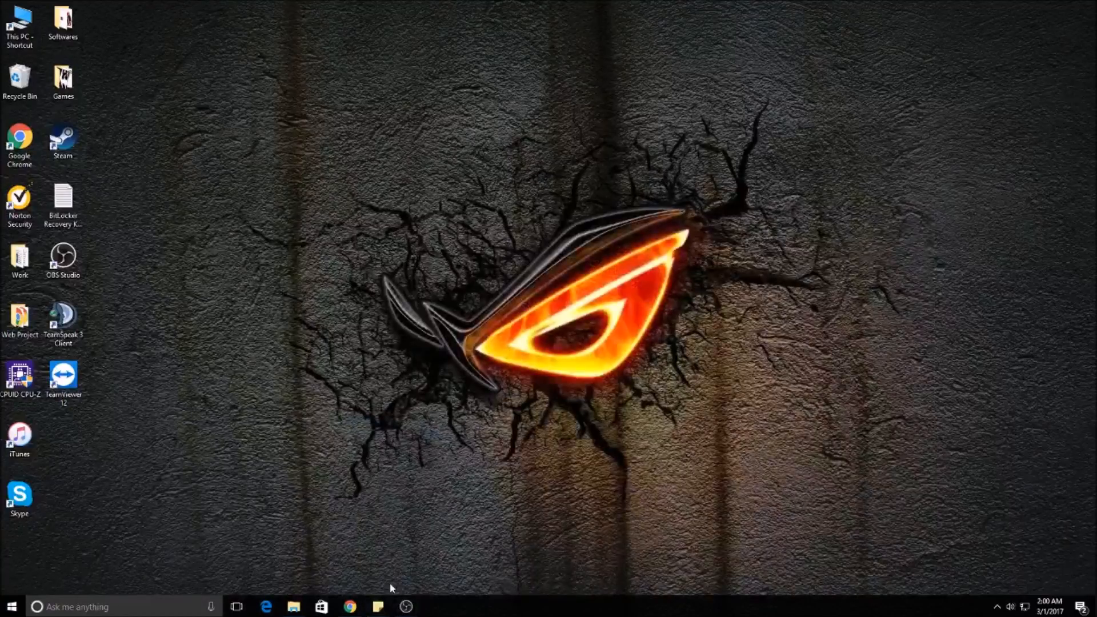
# Step: Run VirtualBox-5.1.14-112924-Win.exe from the CST 2400 folder and continue past the setup wizard's welcome page
pyautogui.click(293, 606)
pyautogui.doubleClick(268, 200)
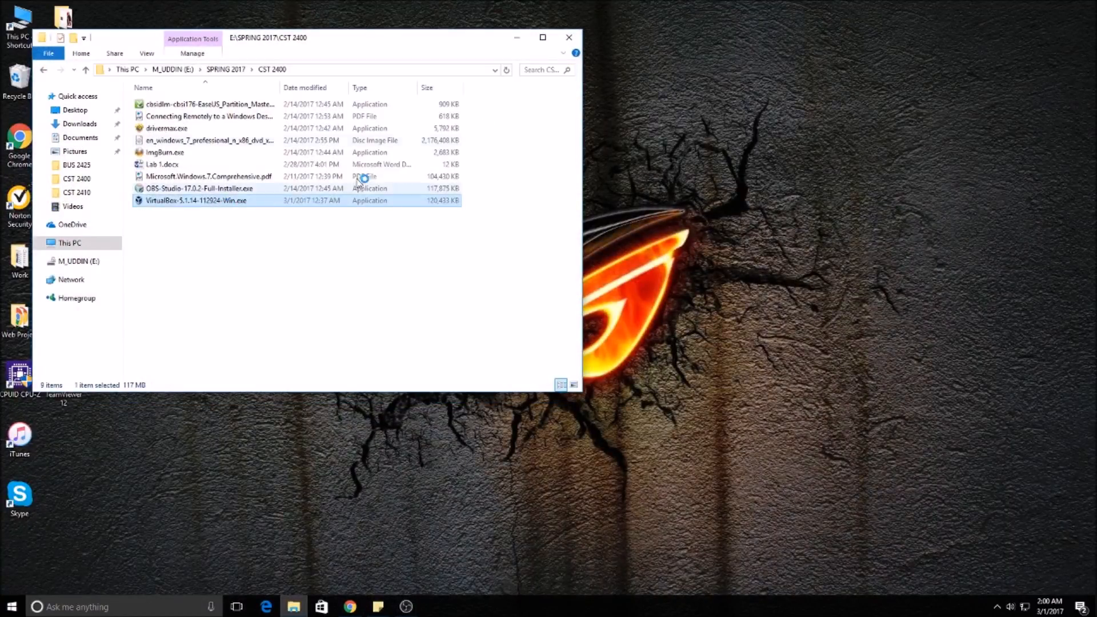
pyautogui.click(516, 37)
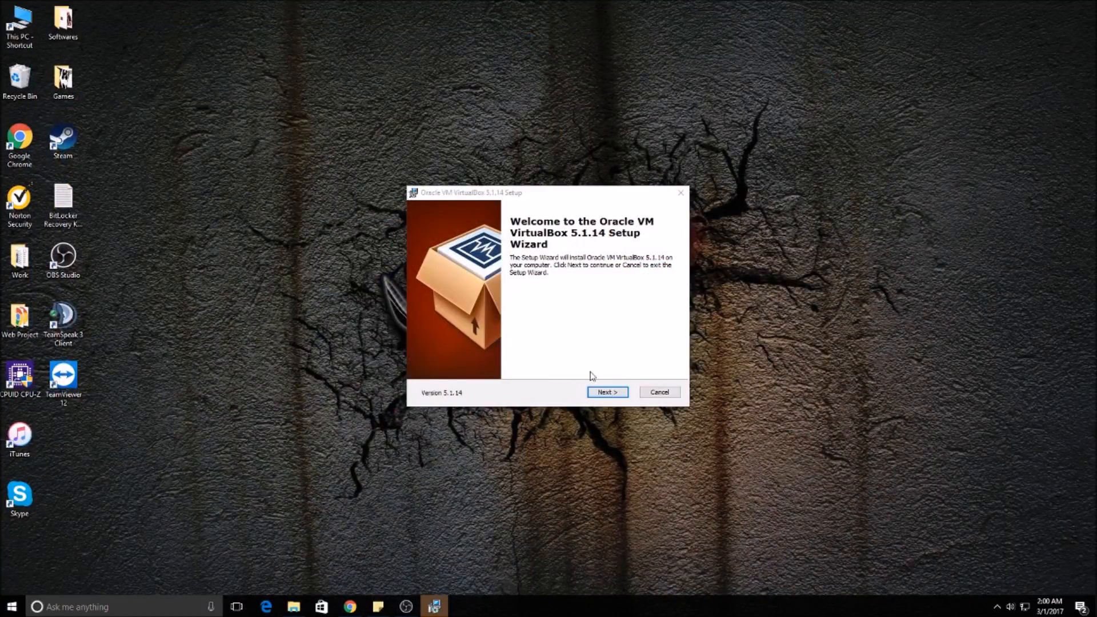
pyautogui.click(608, 393)
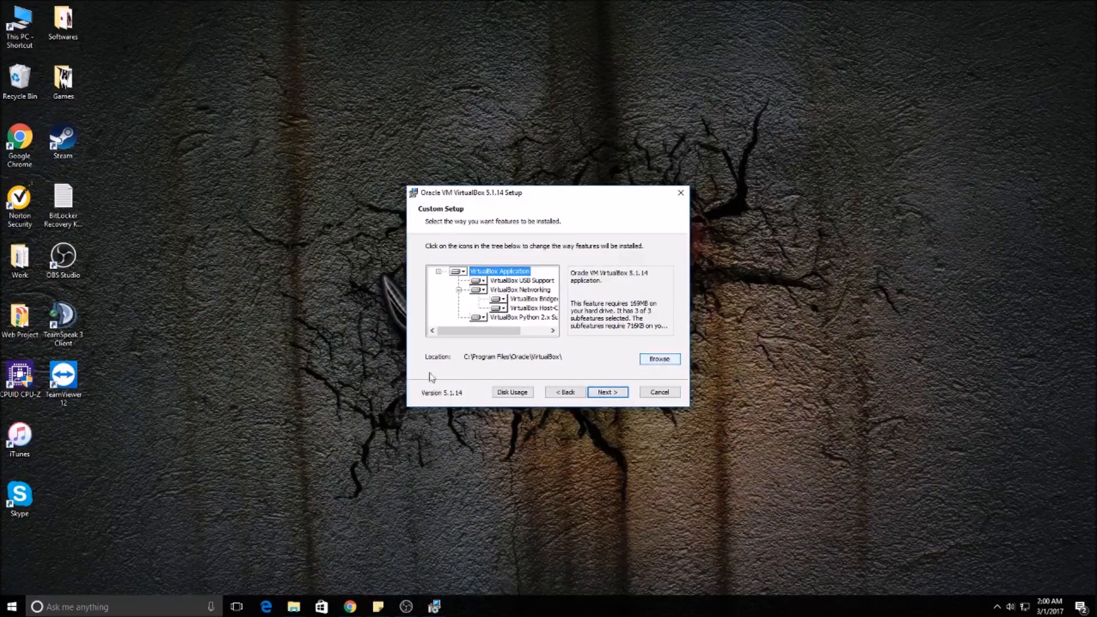
# Step: Set the VirtualBox installation location to the VM folder on drive D
pyautogui.click(659, 360)
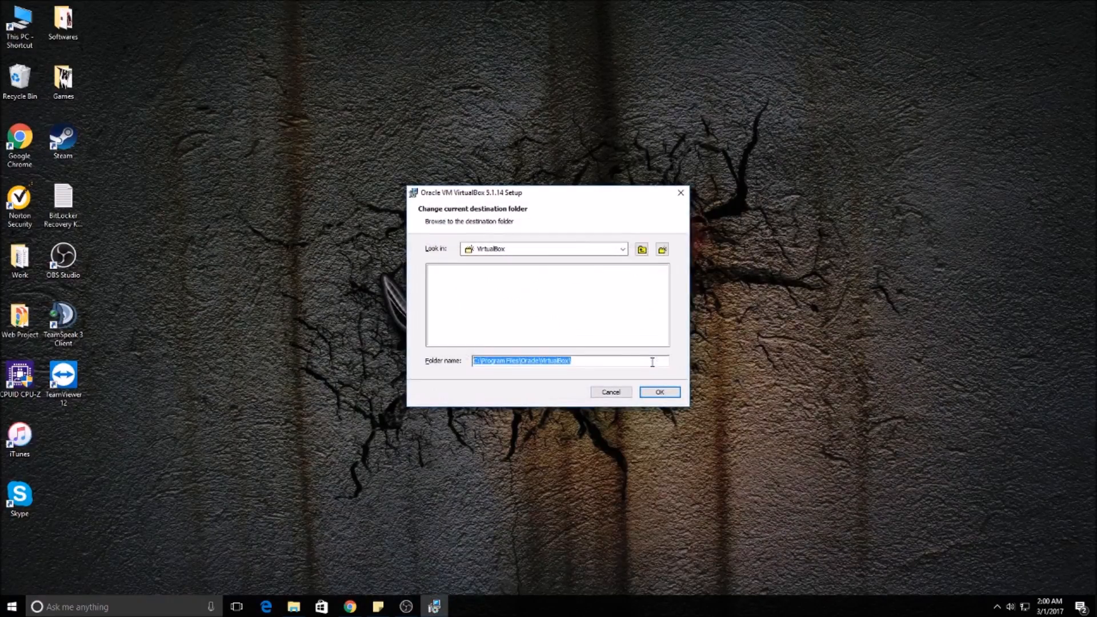
pyautogui.click(623, 250)
pyautogui.click(576, 303)
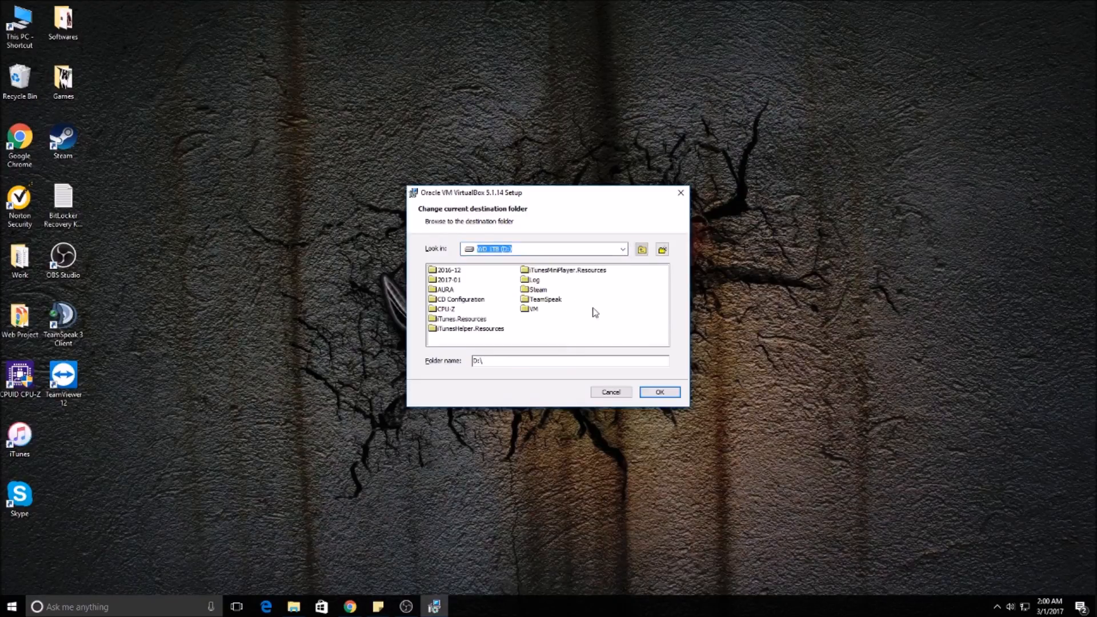
pyautogui.doubleClick(537, 313)
pyautogui.click(662, 394)
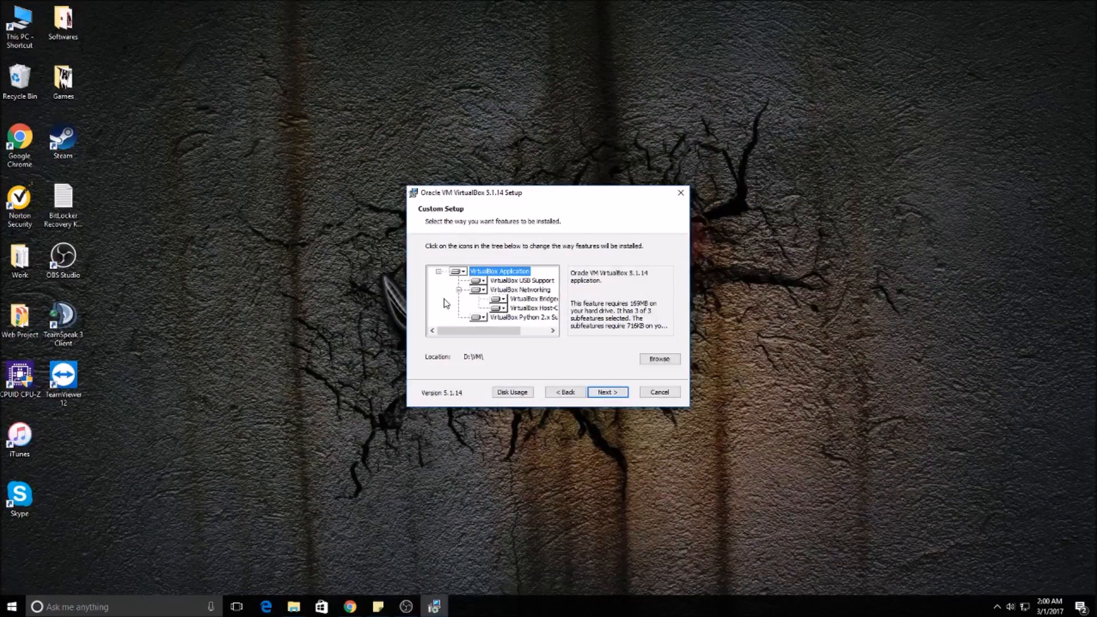
# Step: Install VirtualBox with all shortcut and file association options enabled, accepting the network interface reset, and launch it on finishing
pyautogui.click(601, 393)
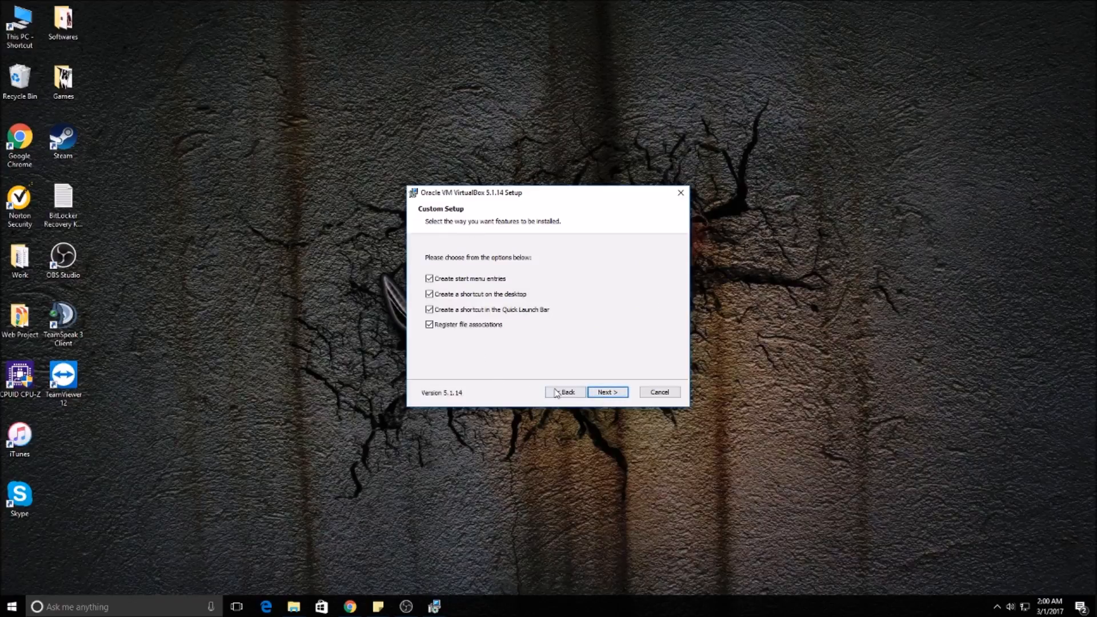
pyautogui.click(606, 394)
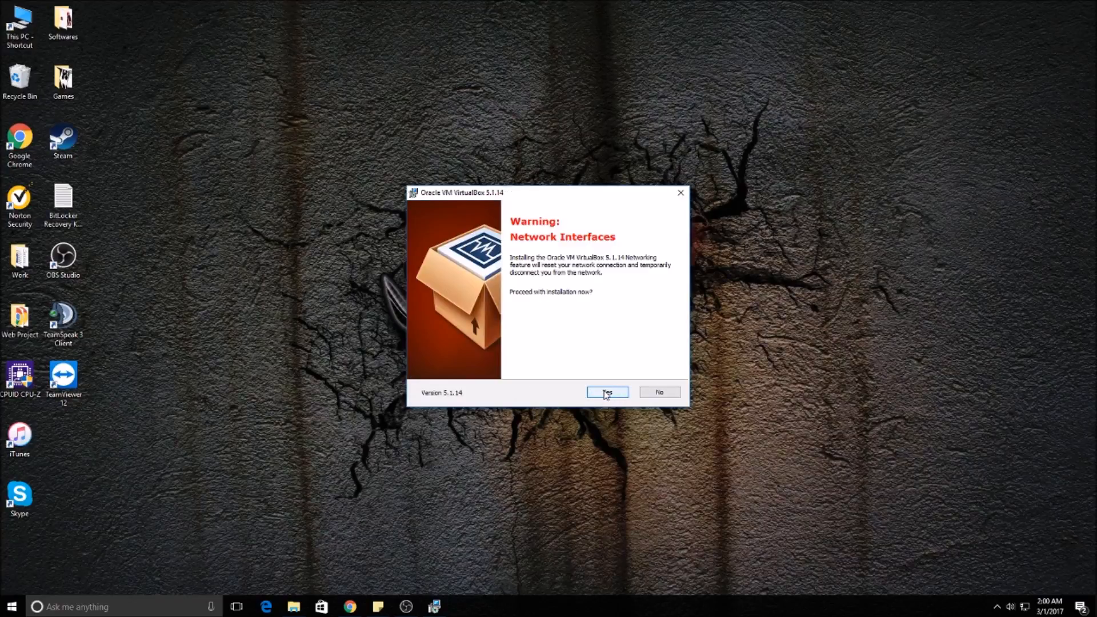
pyautogui.click(606, 394)
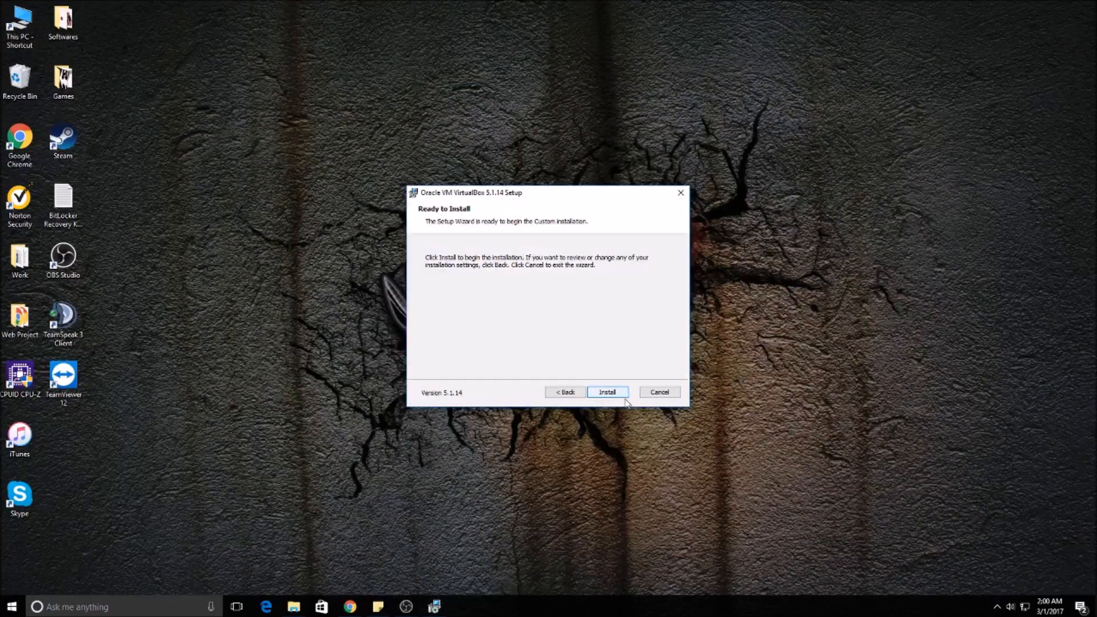
pyautogui.click(581, 393)
pyautogui.click(607, 392)
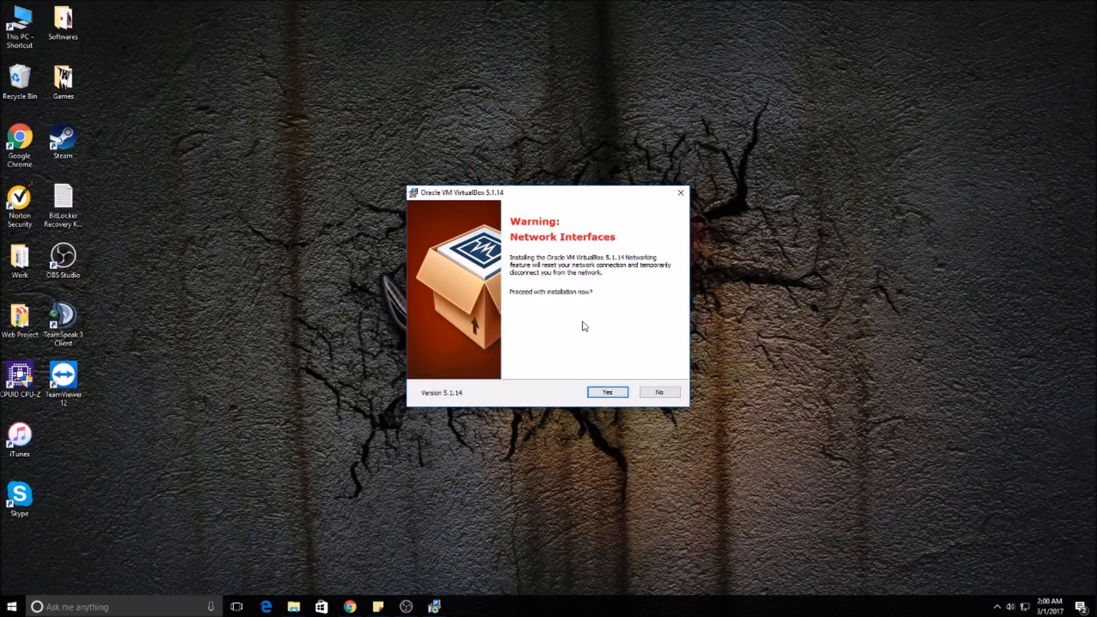
pyautogui.click(627, 397)
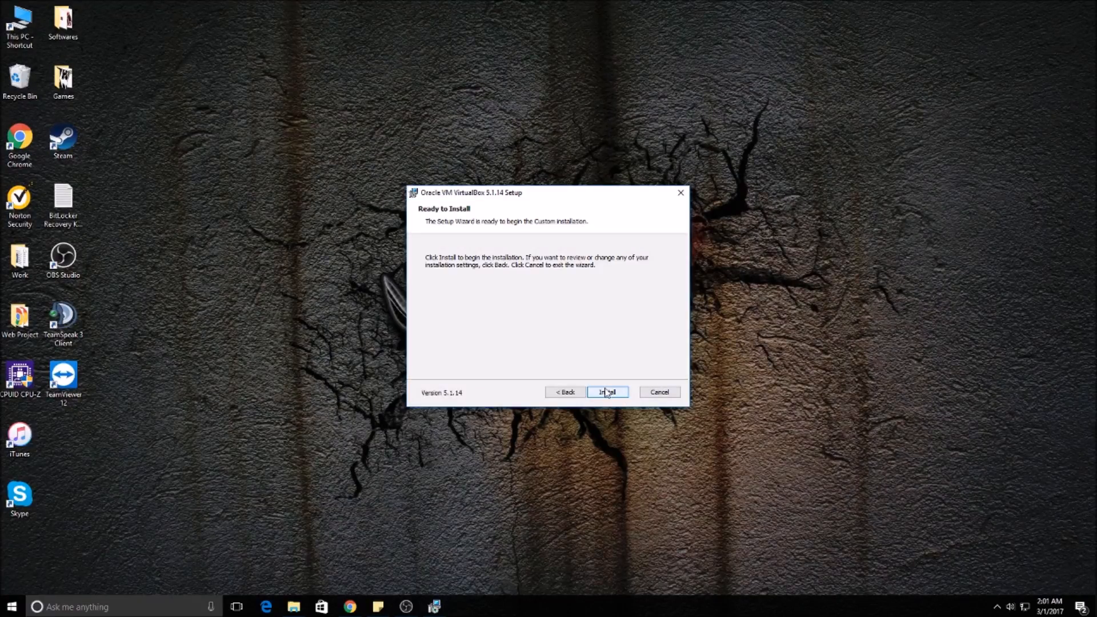
pyautogui.click(607, 393)
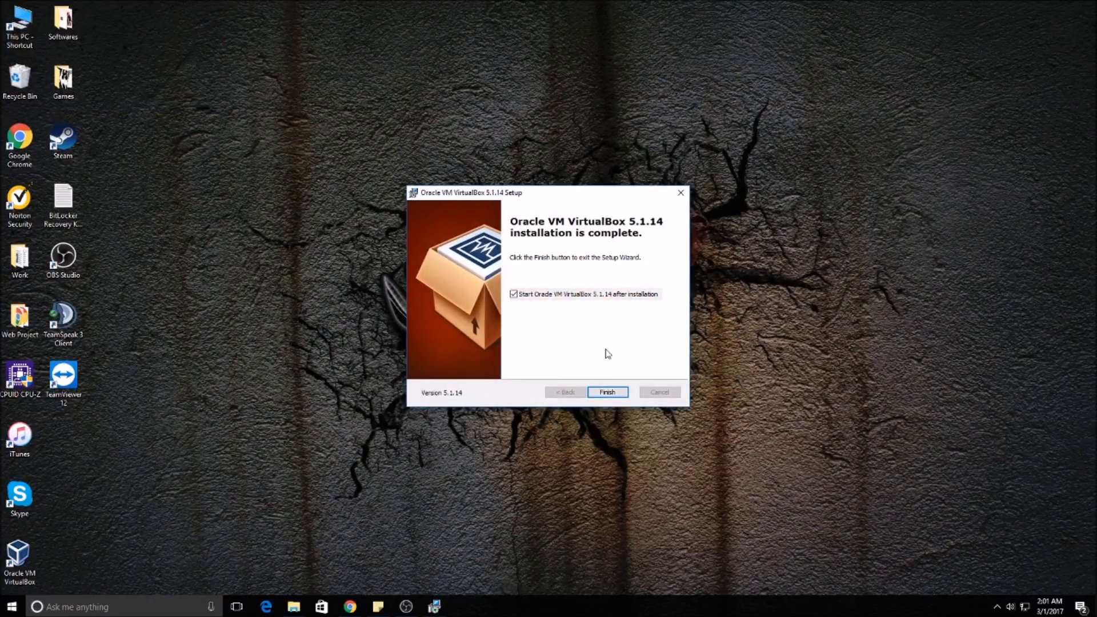
pyautogui.click(621, 393)
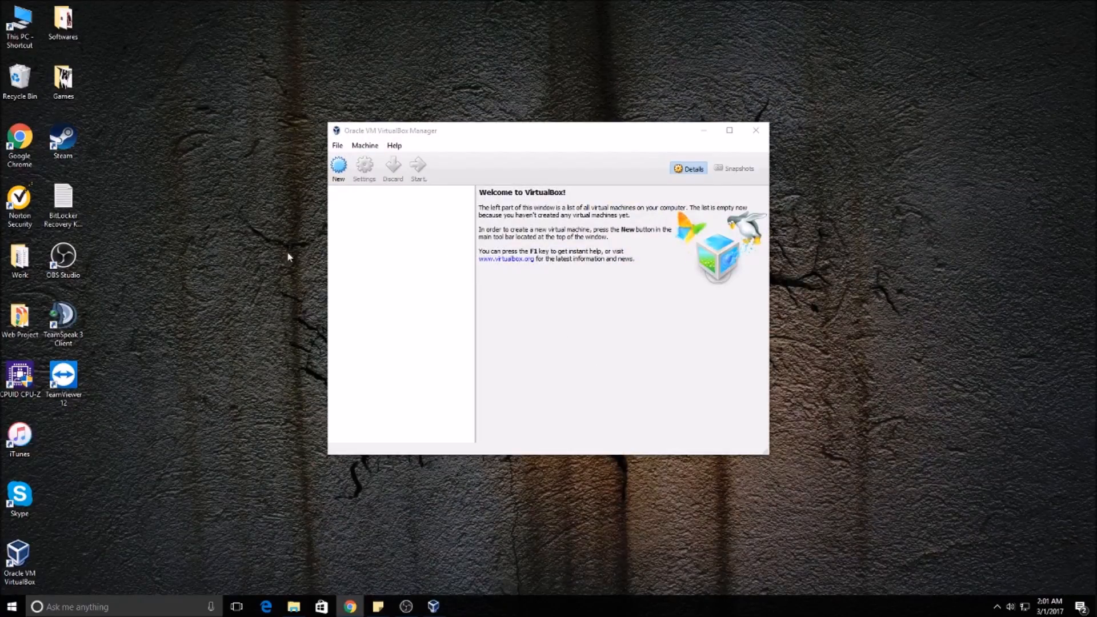
# Step: Create a new virtual machine named Windows 7 as Microsoft Windows, Windows 7 (64-bit), with 4096 MB of memory
pyautogui.moveTo(523, 127)
pyautogui.mouseDown()
pyautogui.moveTo(617, 286)
pyautogui.moveTo(525, 120)
pyautogui.mouseUp()
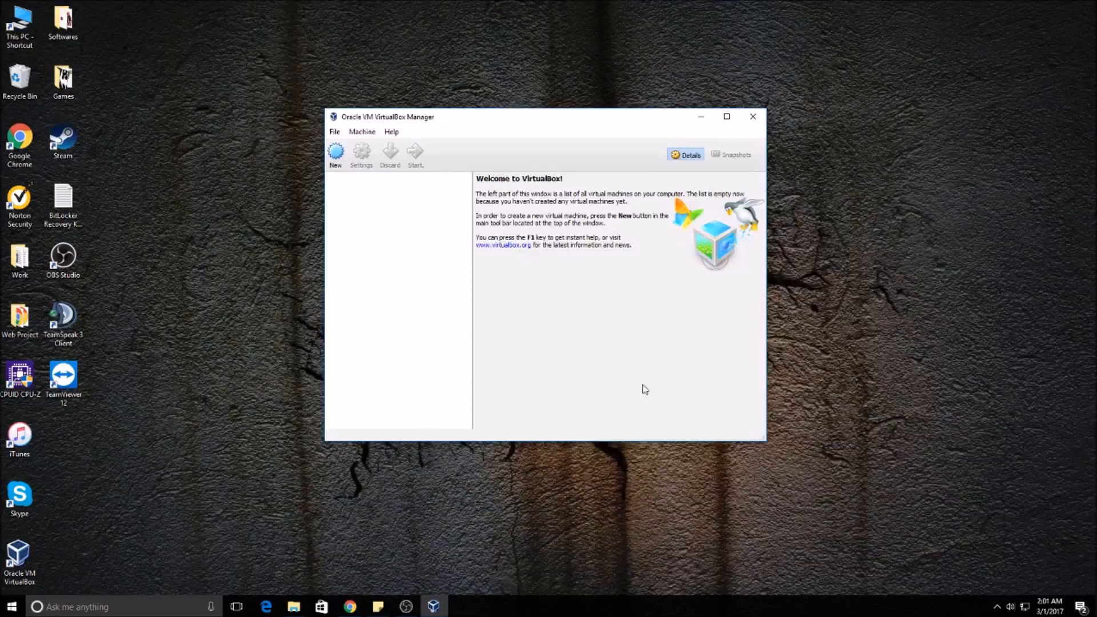
pyautogui.click(338, 153)
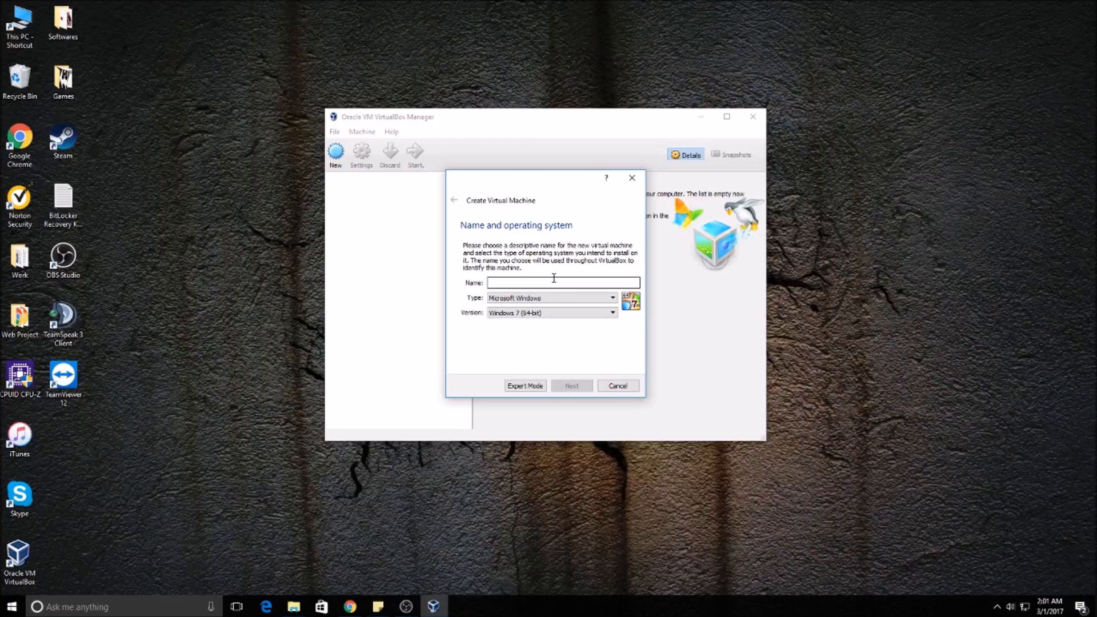
pyautogui.write('Windows 7')
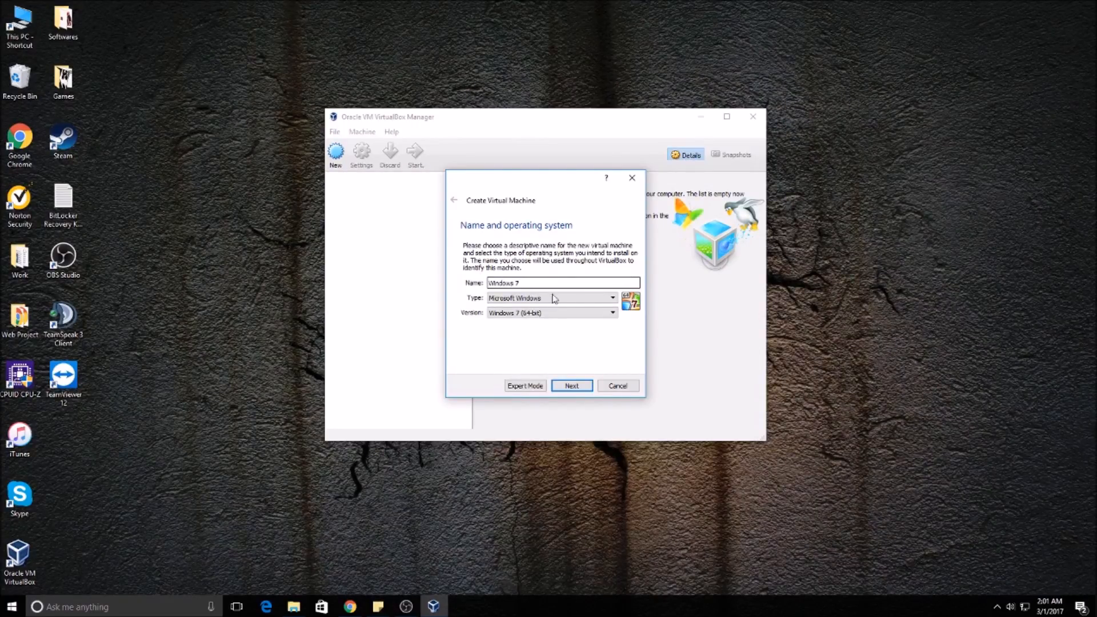
pyautogui.click(572, 386)
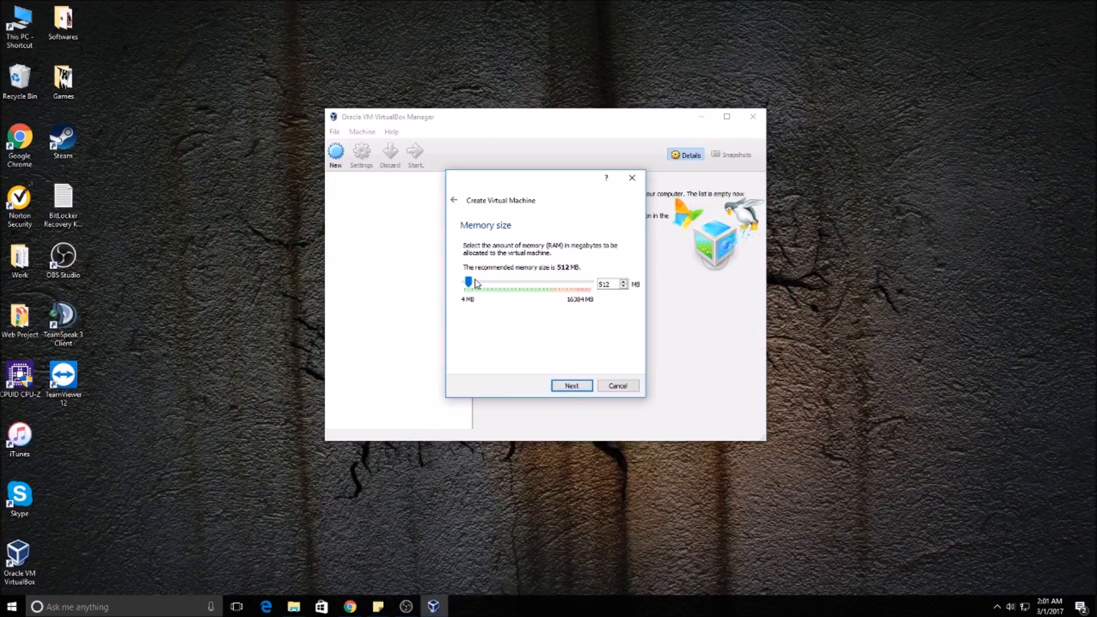
pyautogui.moveTo(469, 281); pyautogui.dragTo(496, 282)
pyautogui.click(572, 386)
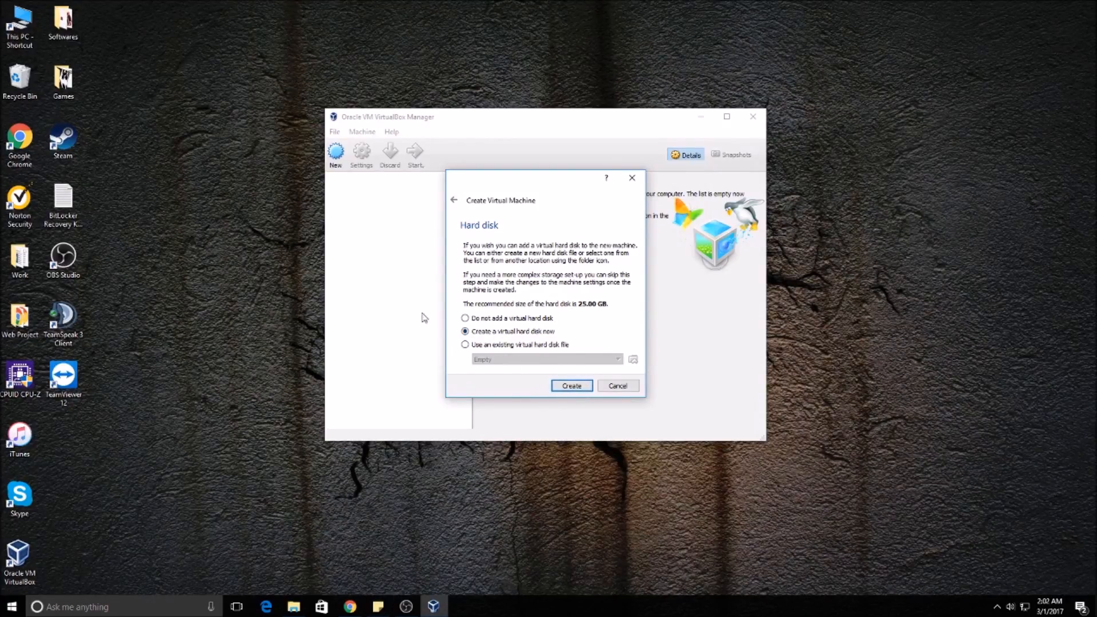
# Step: Create a dynamically allocated VDI virtual hard disk of 40 GB for the Windows 7 machine
pyautogui.click(571, 386)
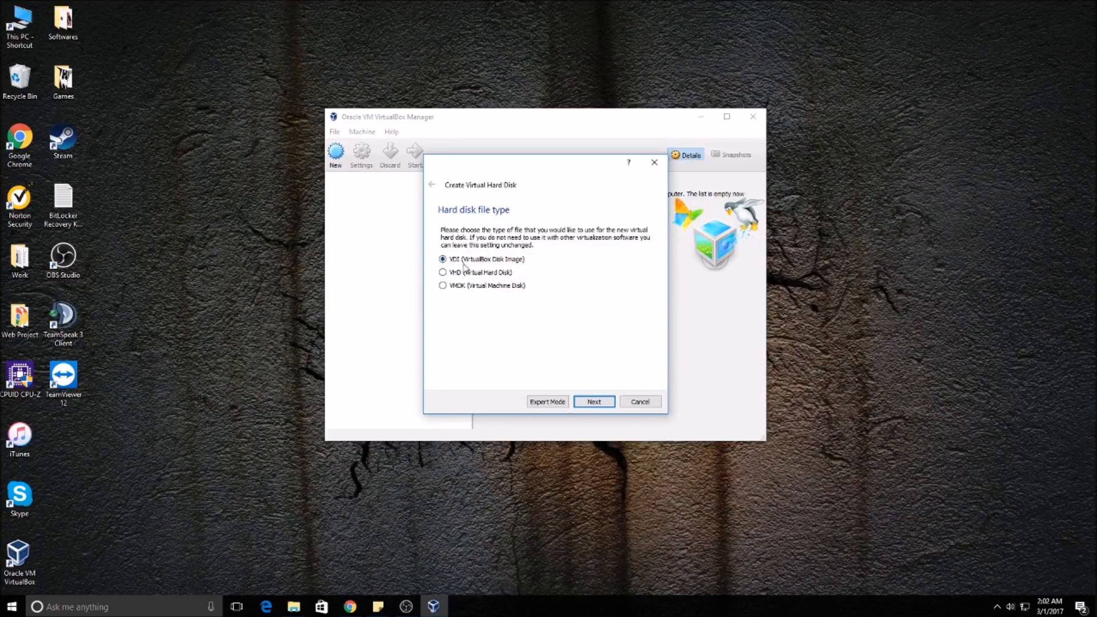
pyautogui.click(584, 404)
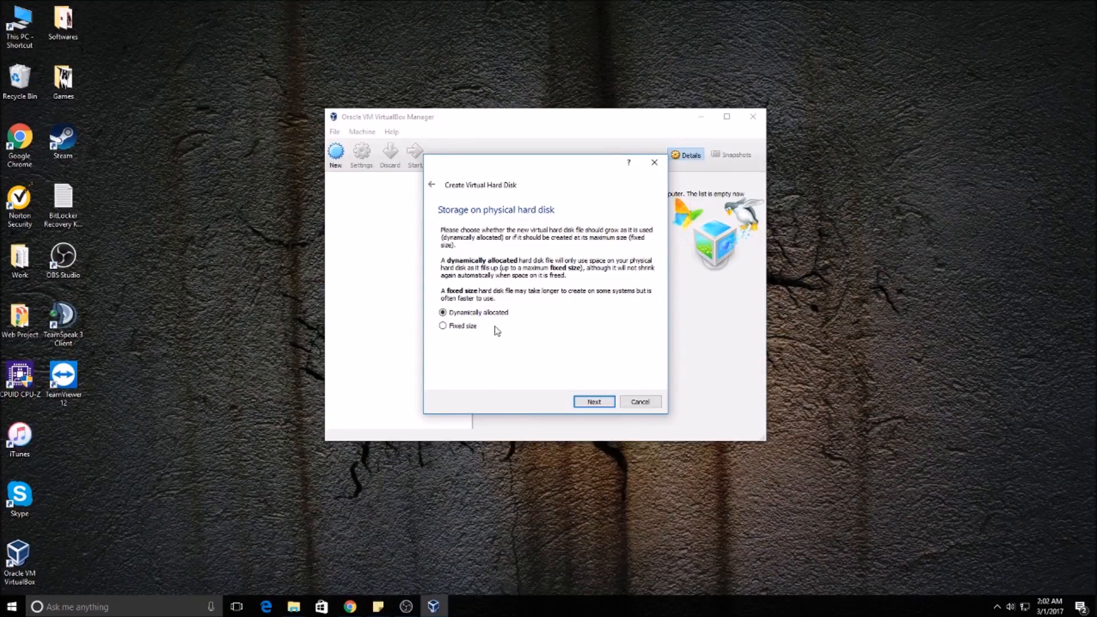
pyautogui.click(593, 403)
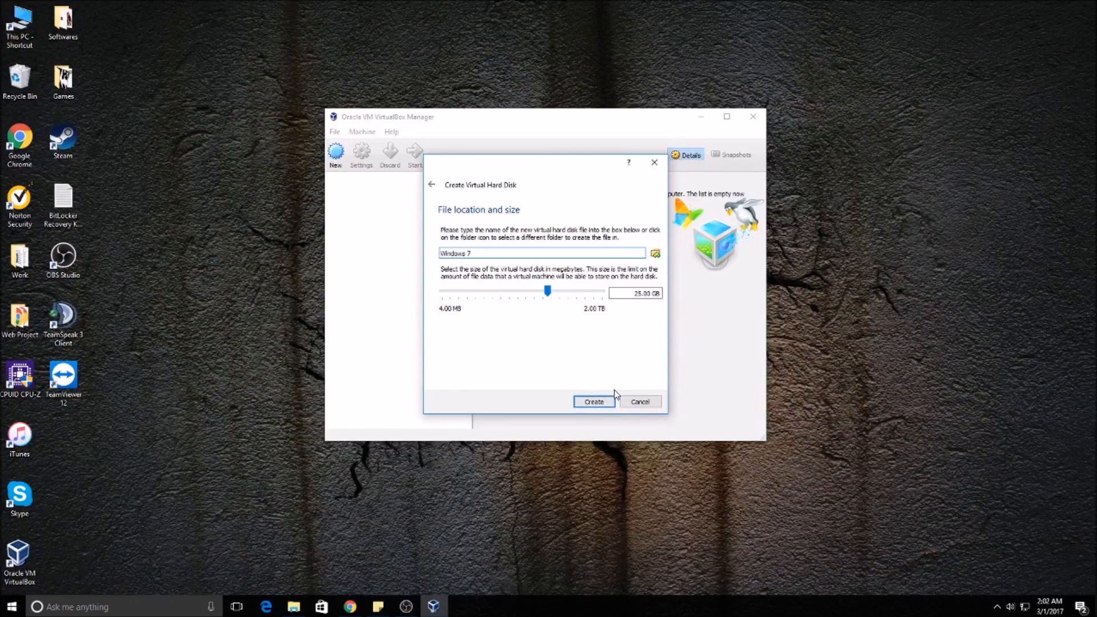
pyautogui.doubleClick(637, 293)
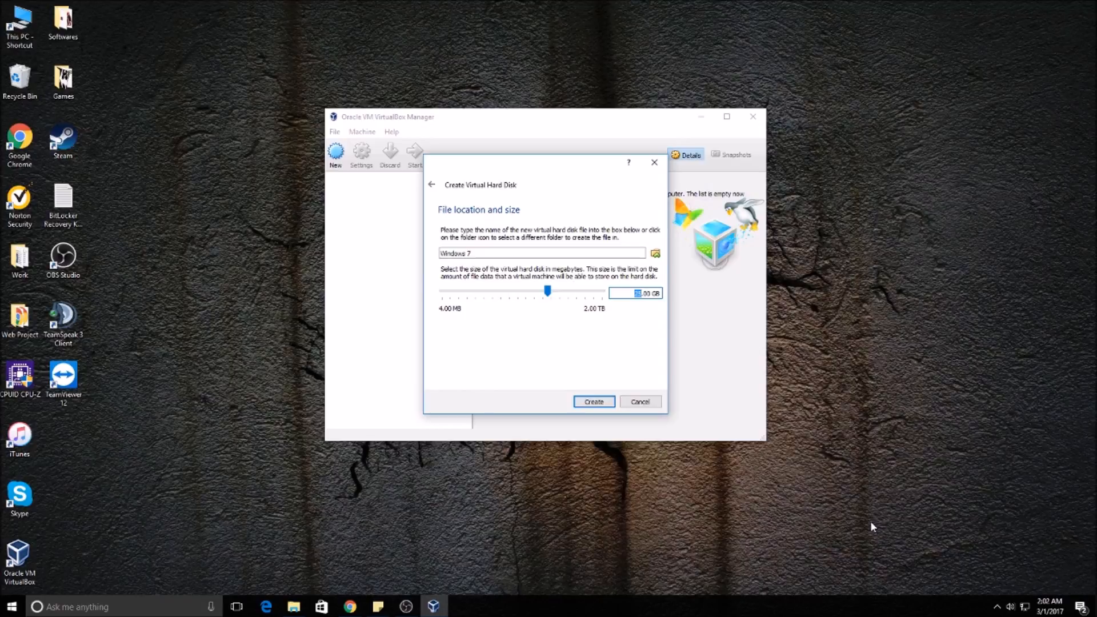
pyautogui.write('40')
pyautogui.click(594, 403)
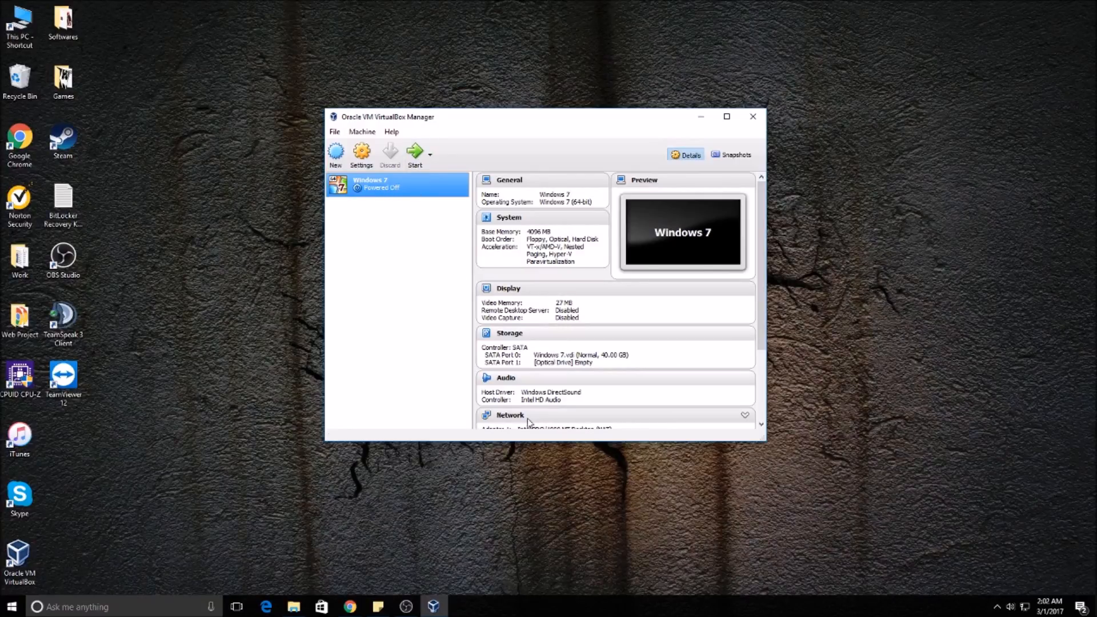
# Step: Load en_windows_7_professional_n_x86_dvd_x16-13548.iso into the machine's optical drive and start the virtual machine, dismissing its notification
pyautogui.click(574, 362)
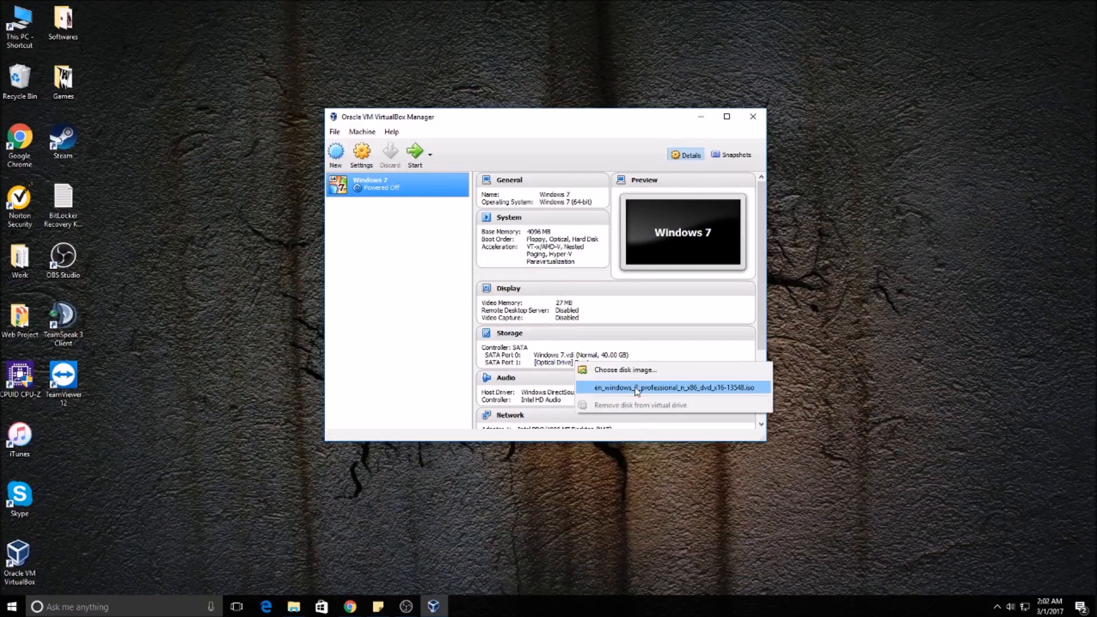
pyautogui.click(616, 370)
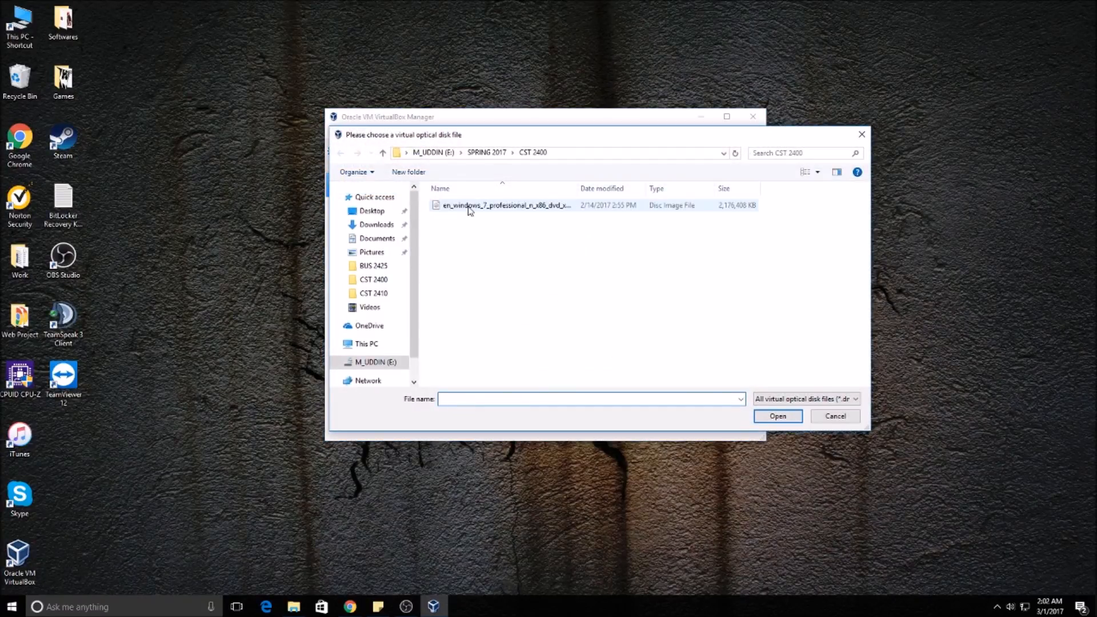
pyautogui.doubleClick(665, 209)
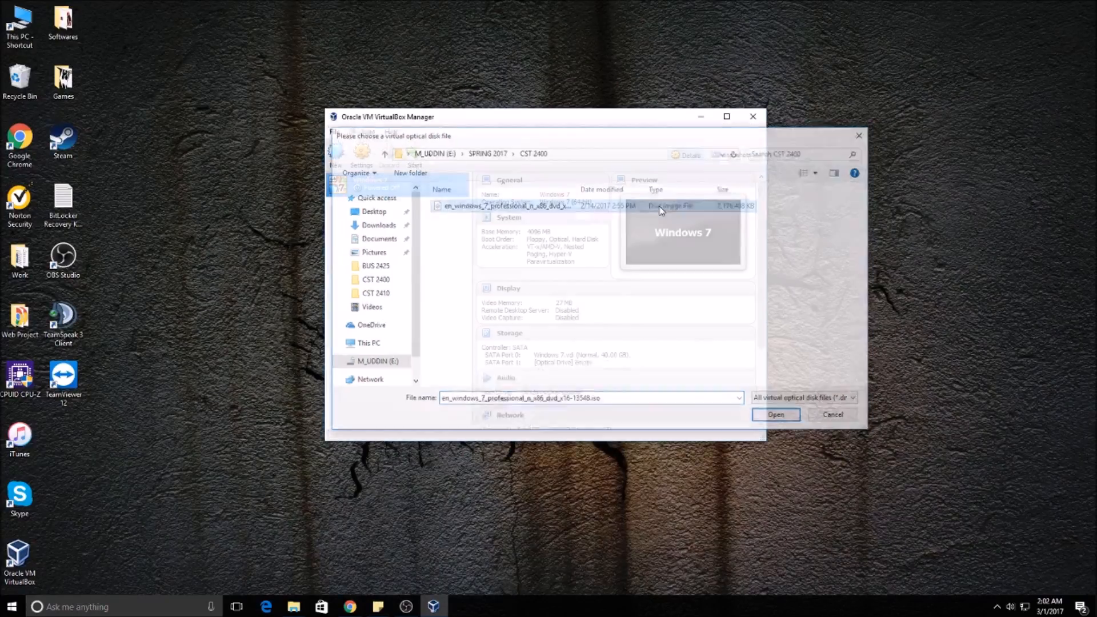
pyautogui.click(415, 152)
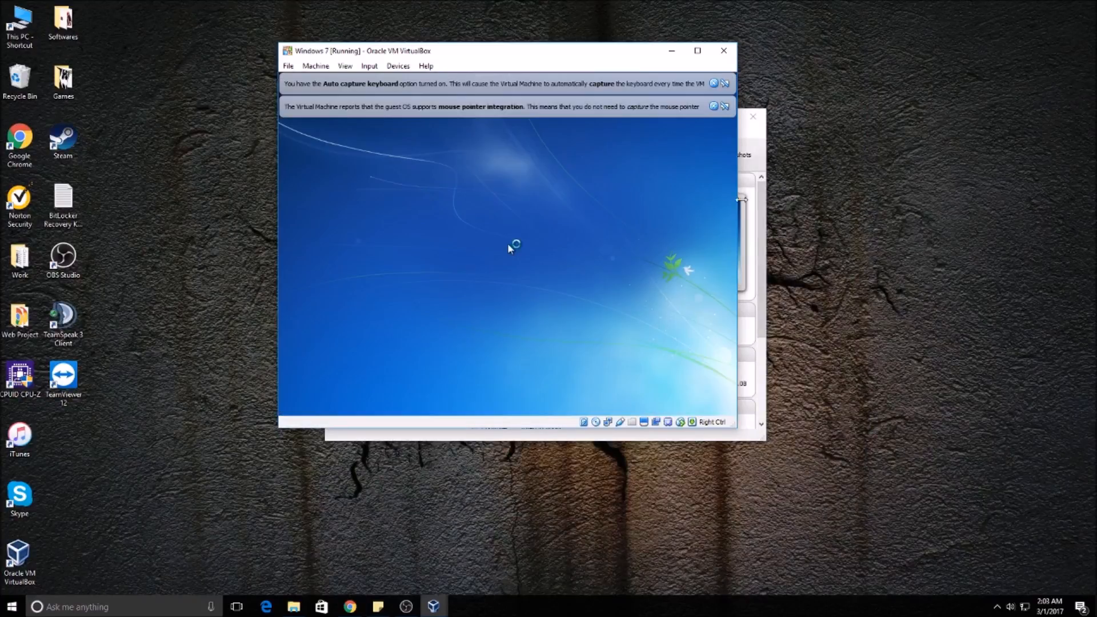
pyautogui.click(713, 85)
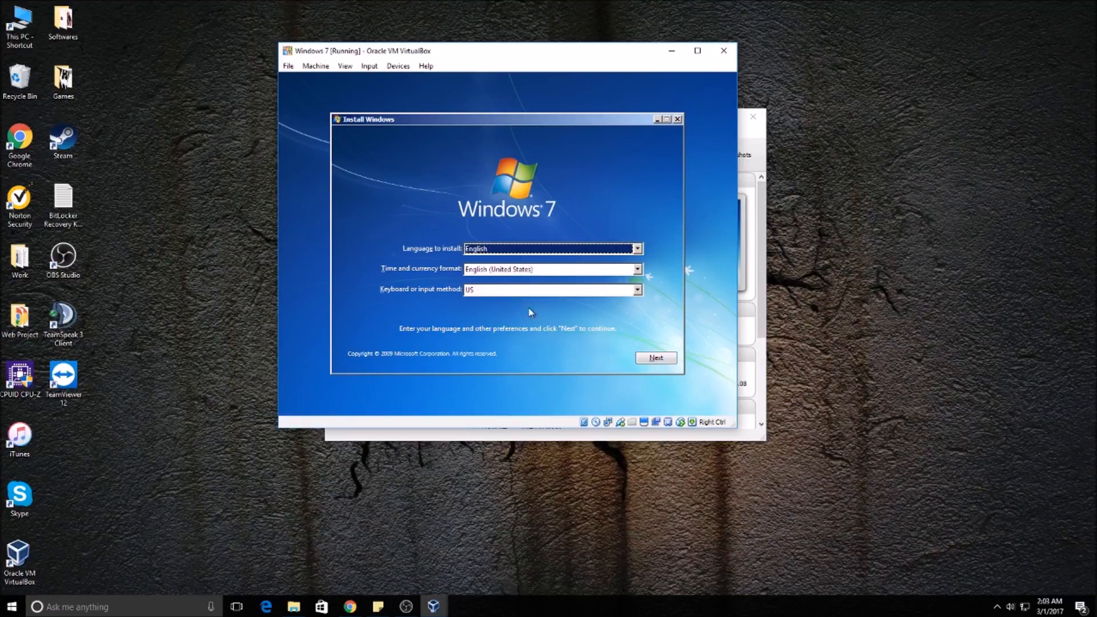
# Step: Begin Windows 7 setup with English, United States formats and US keyboard, accept the license terms, and choose Custom (advanced) installation
pyautogui.click(655, 358)
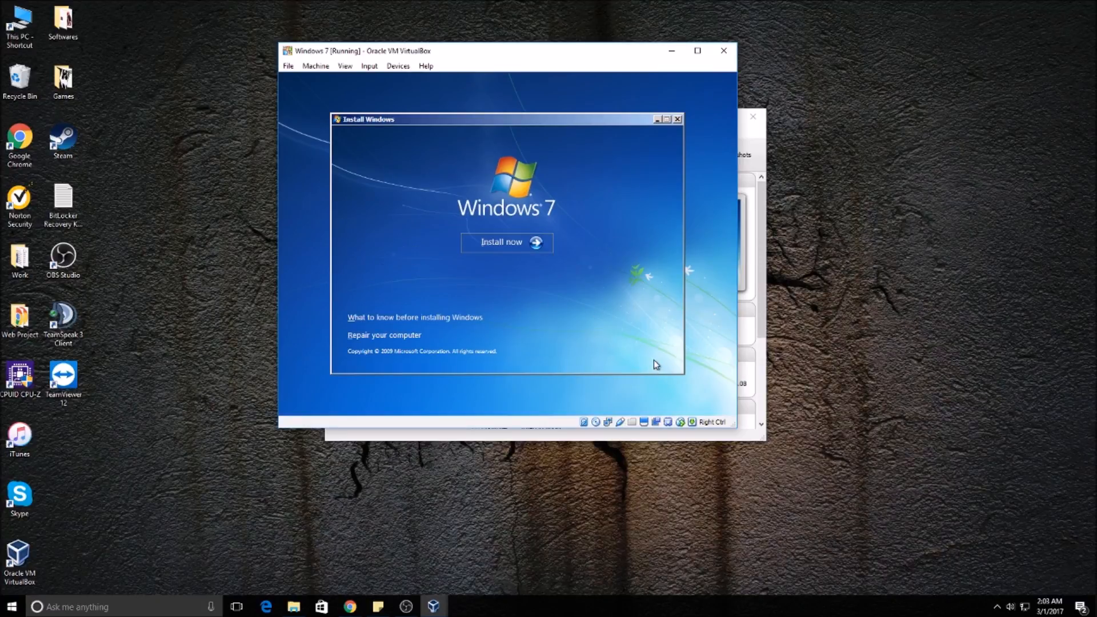
pyautogui.click(517, 245)
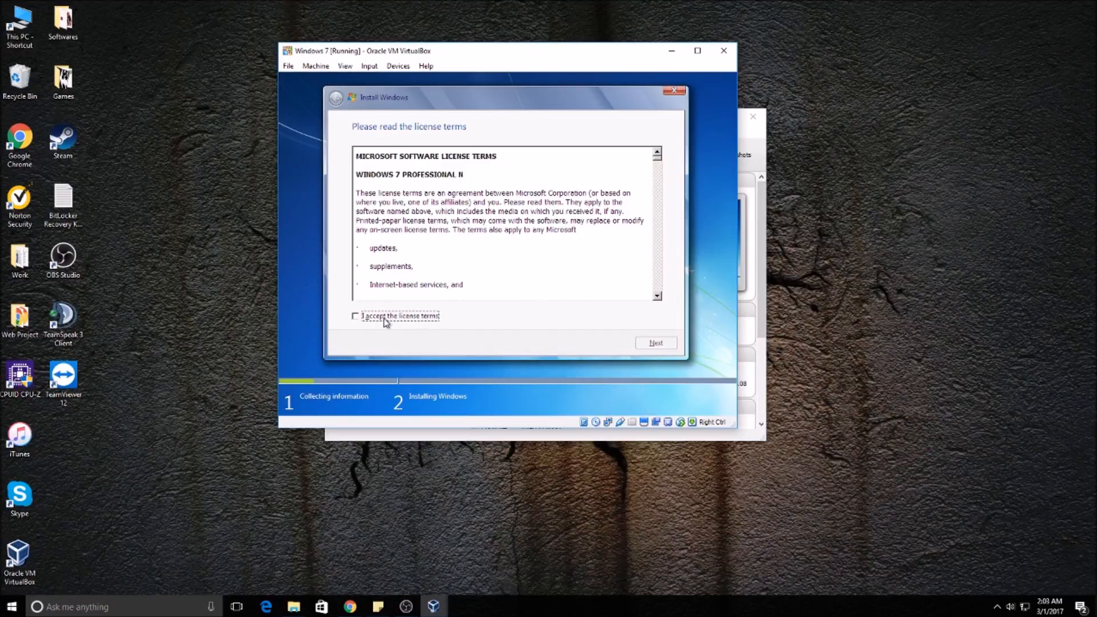
pyautogui.click(386, 322)
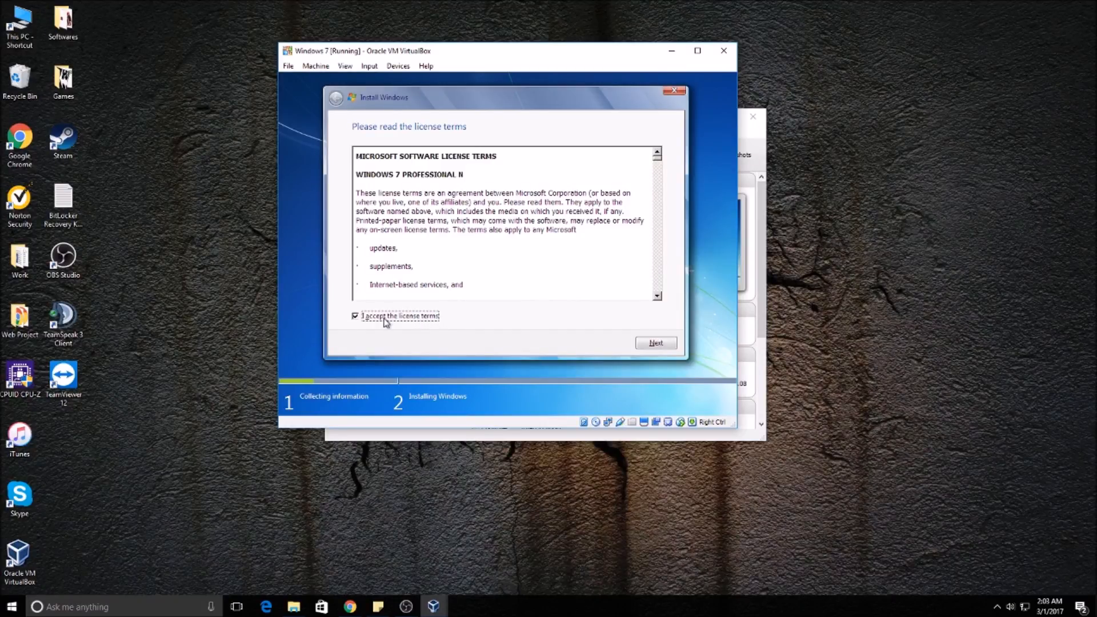
pyautogui.click(651, 342)
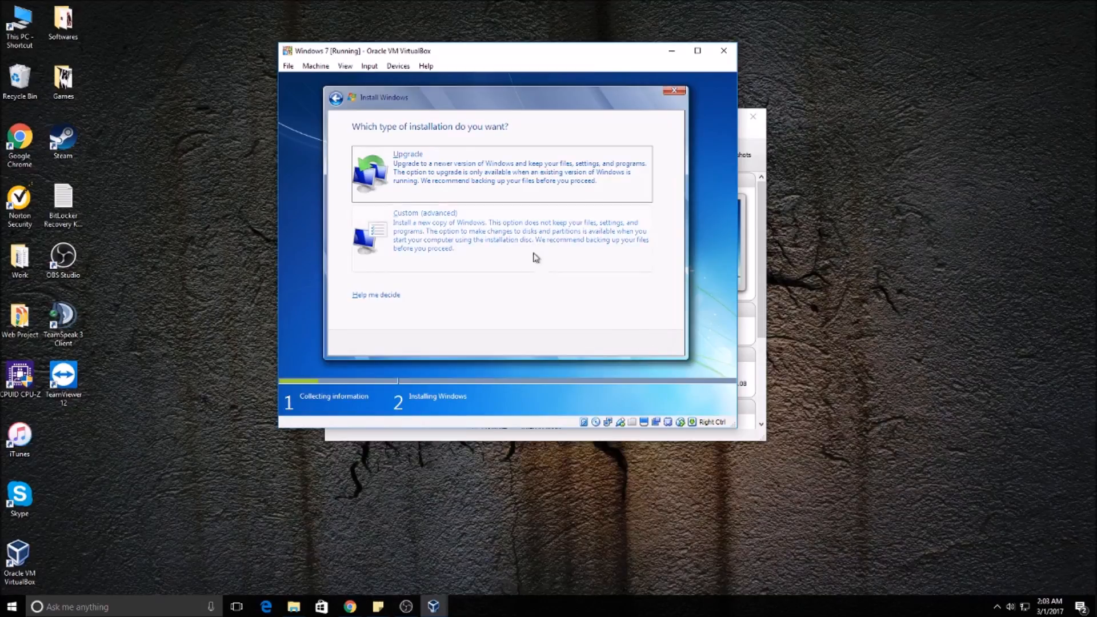
pyautogui.click(473, 256)
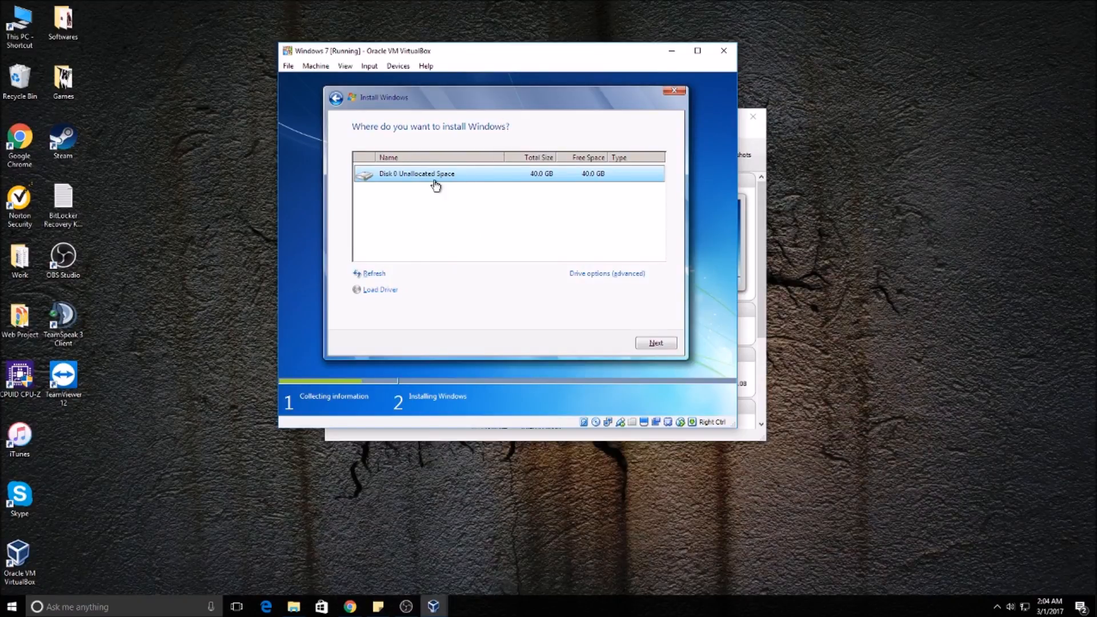
# Step: Install Windows on the unallocated space of Disk 0 and enter the user name for the new account
pyautogui.click(656, 343)
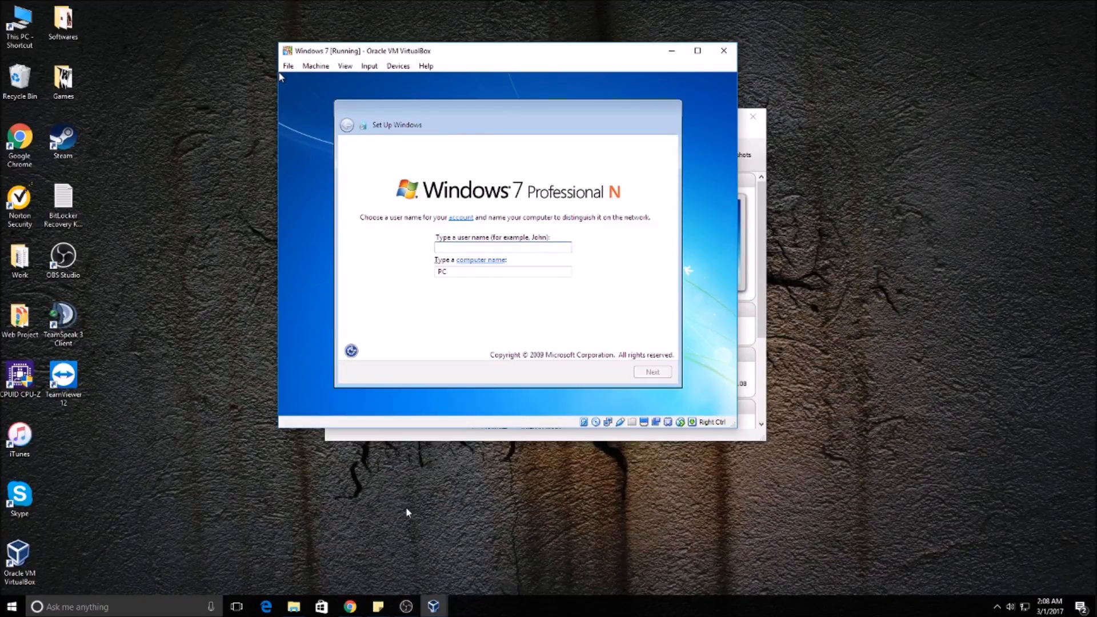
pyautogui.write('John')
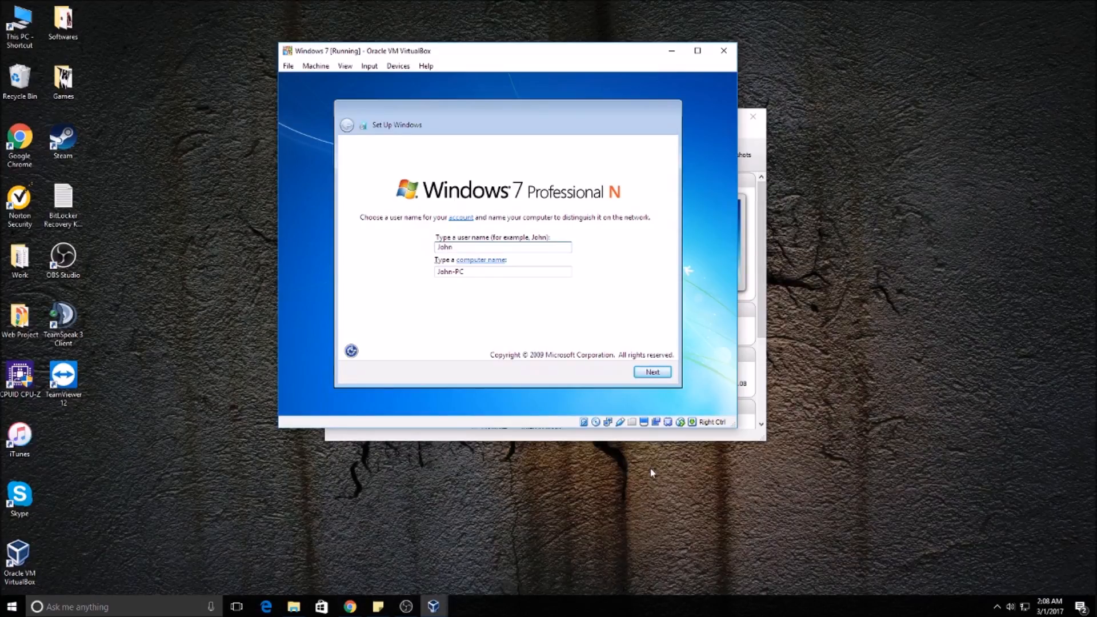
pyautogui.click(653, 372)
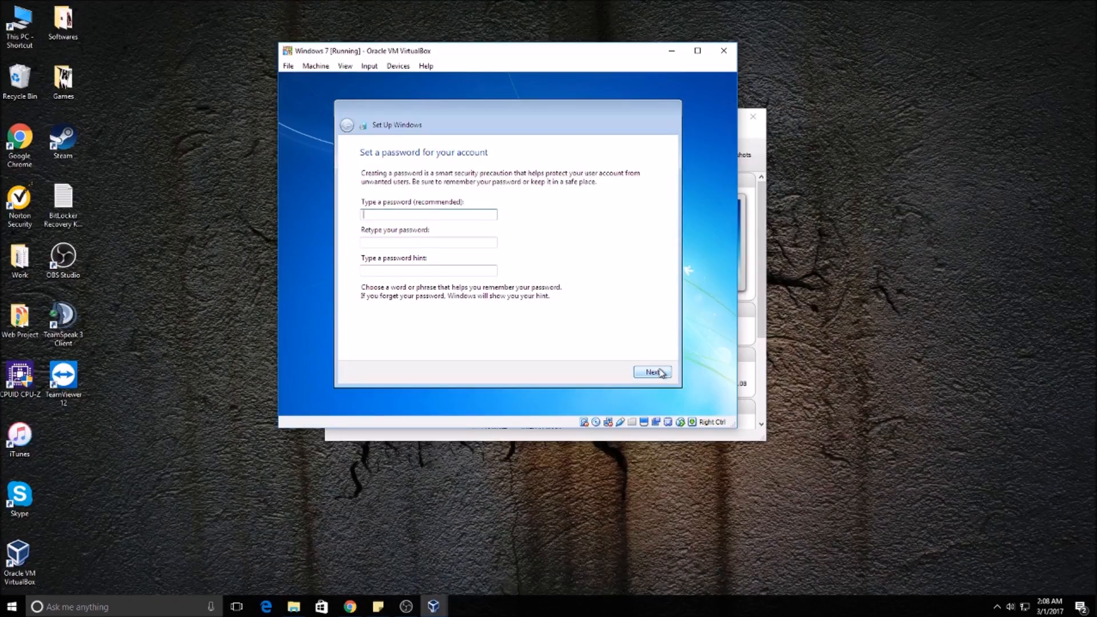
# Step: Leave the account password and product key blank, and choose an automatic protection and update option for Windows
pyautogui.click(660, 372)
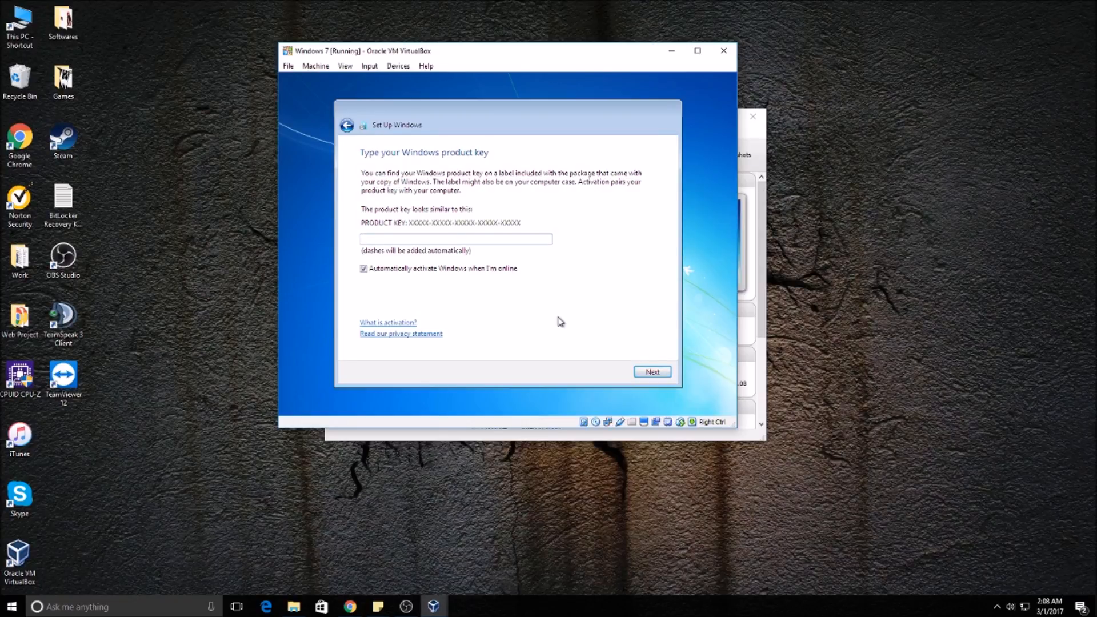
pyautogui.click(663, 375)
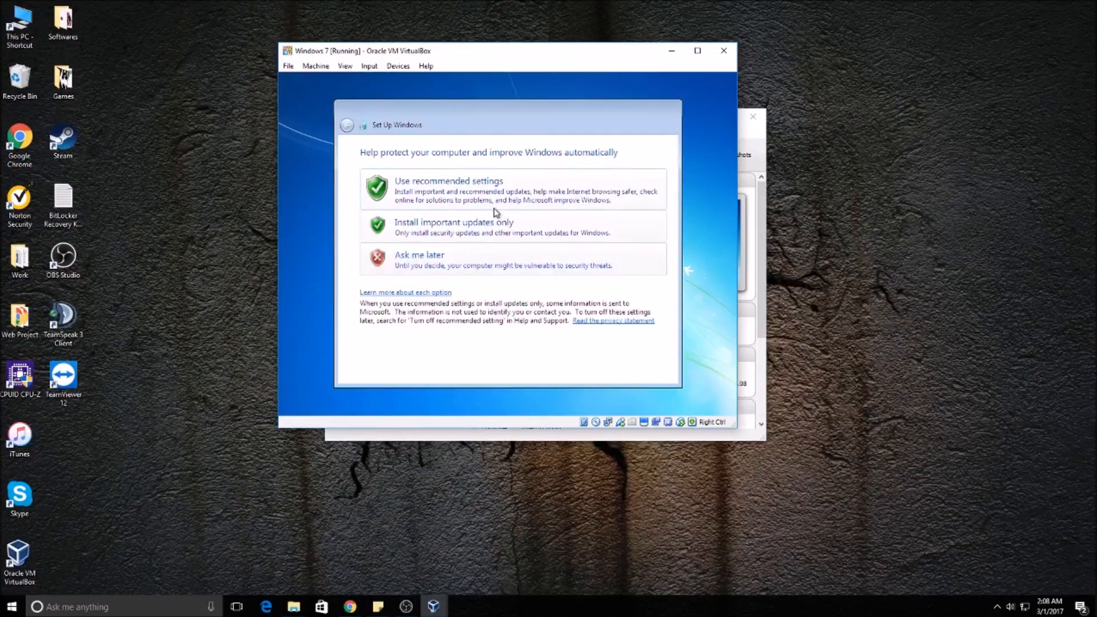
pyautogui.click(494, 212)
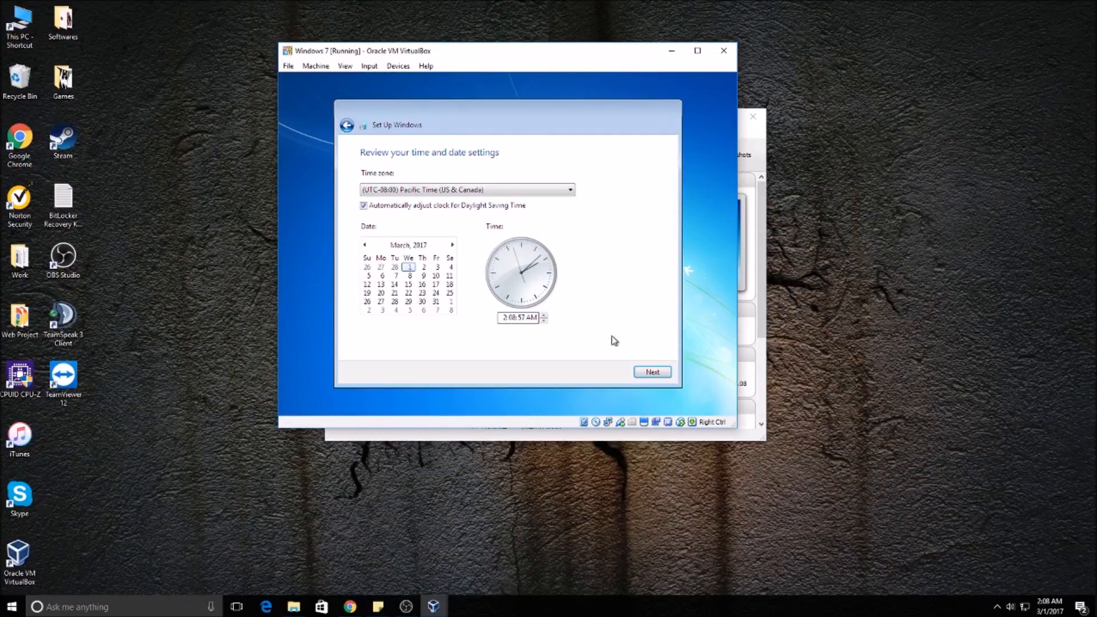
# Step: Set the time zone to (UTC-05:00) Eastern Time (US & Canada) and choose Public network as the computer's location
pyautogui.click(510, 193)
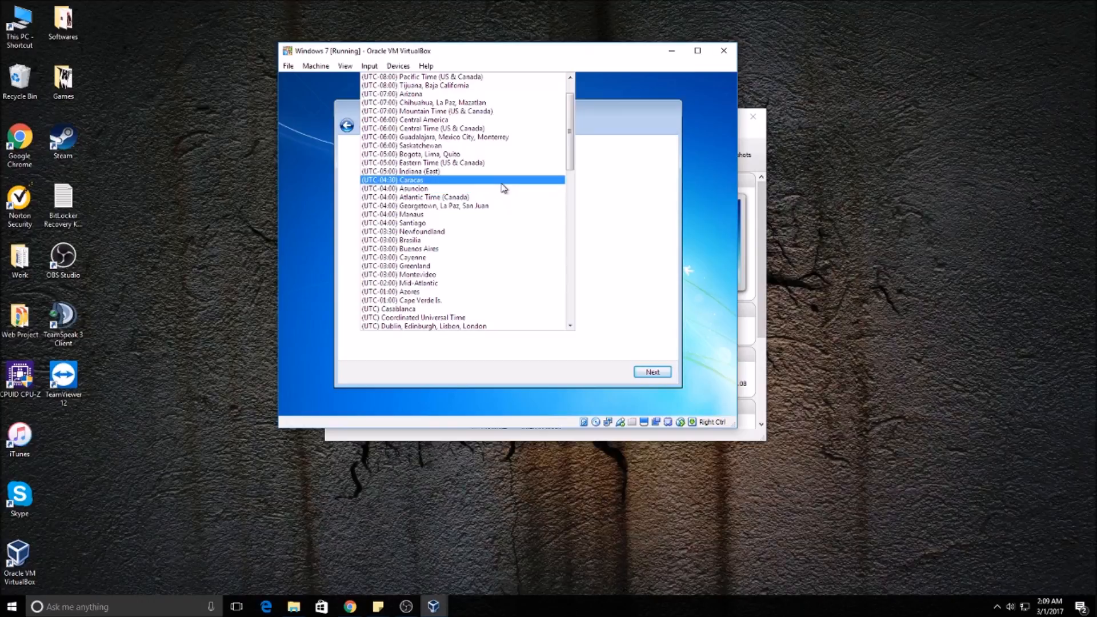
pyautogui.scroll(1, 497, 145)
pyautogui.scroll(1, 496, 147)
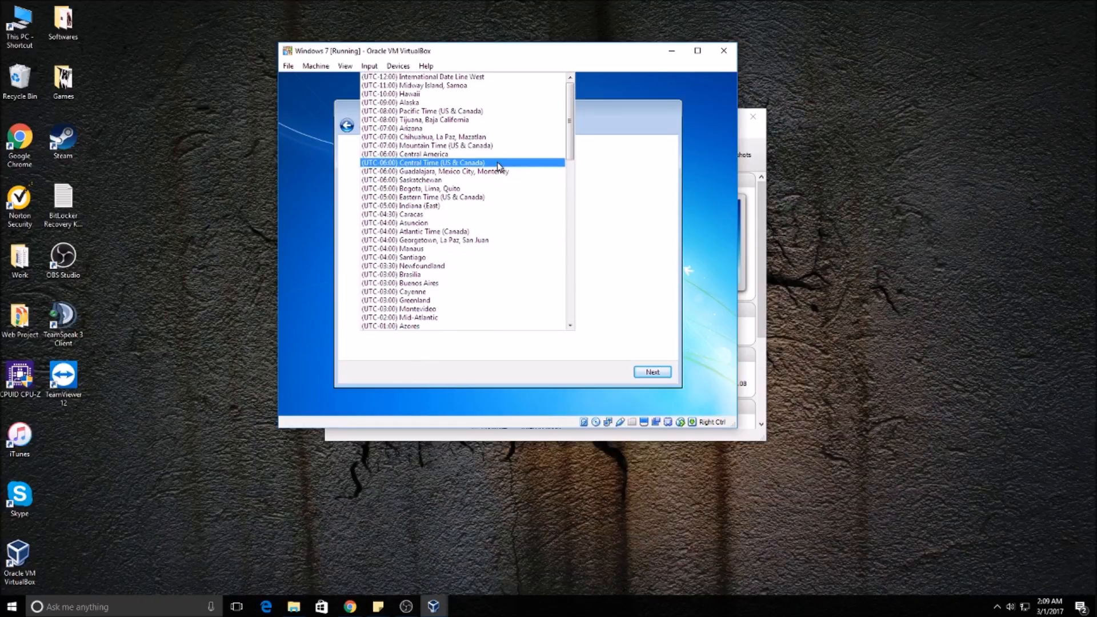
pyautogui.click(497, 198)
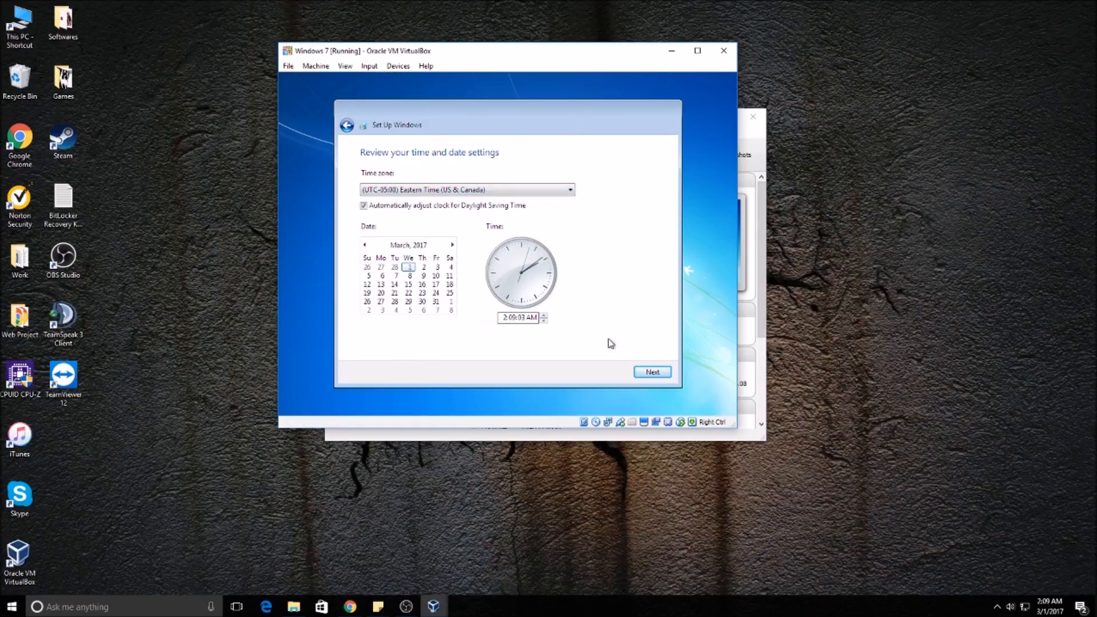
pyautogui.click(647, 373)
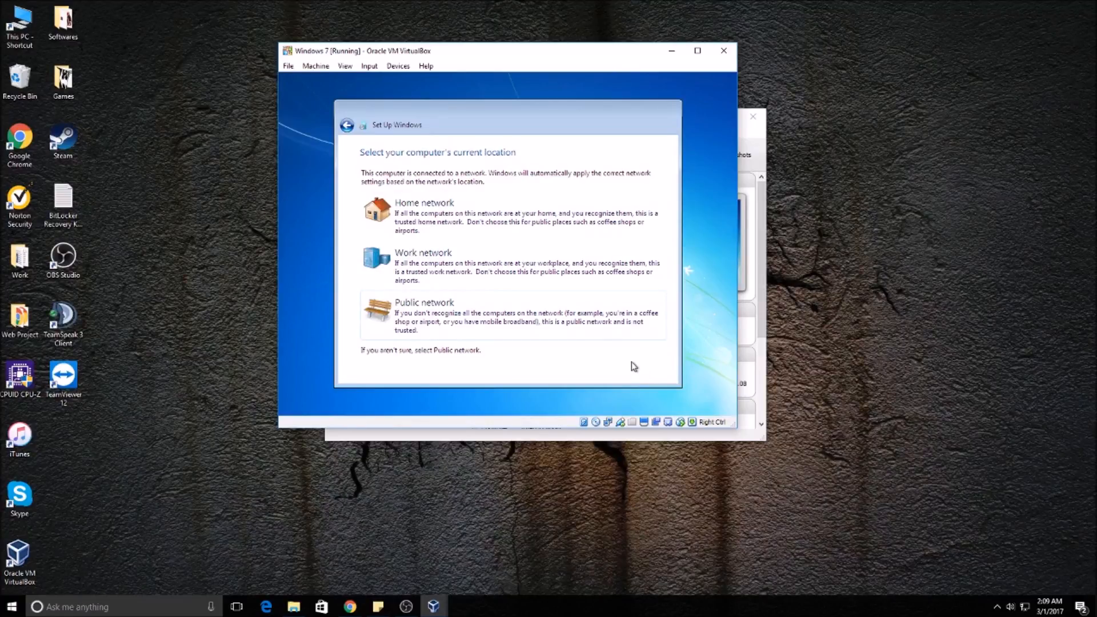
pyautogui.click(620, 333)
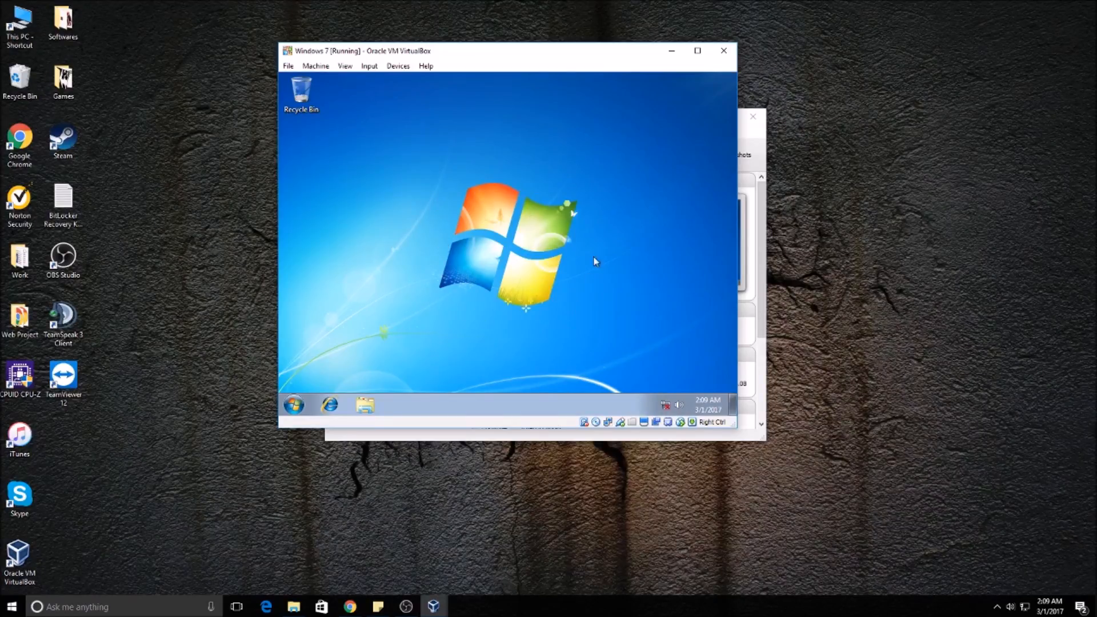
# Step: Open the Chrome for Desktop page in the virtual machine's Internet Explorer and slightly enlarge the virtual machine window
pyautogui.click(294, 406)
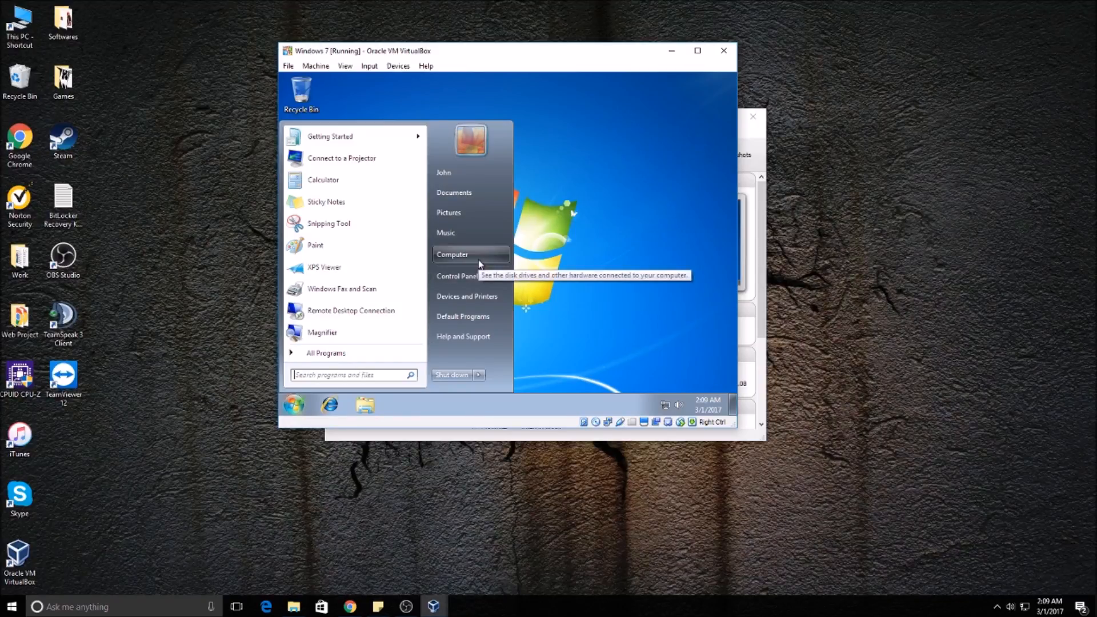
pyautogui.click(330, 405)
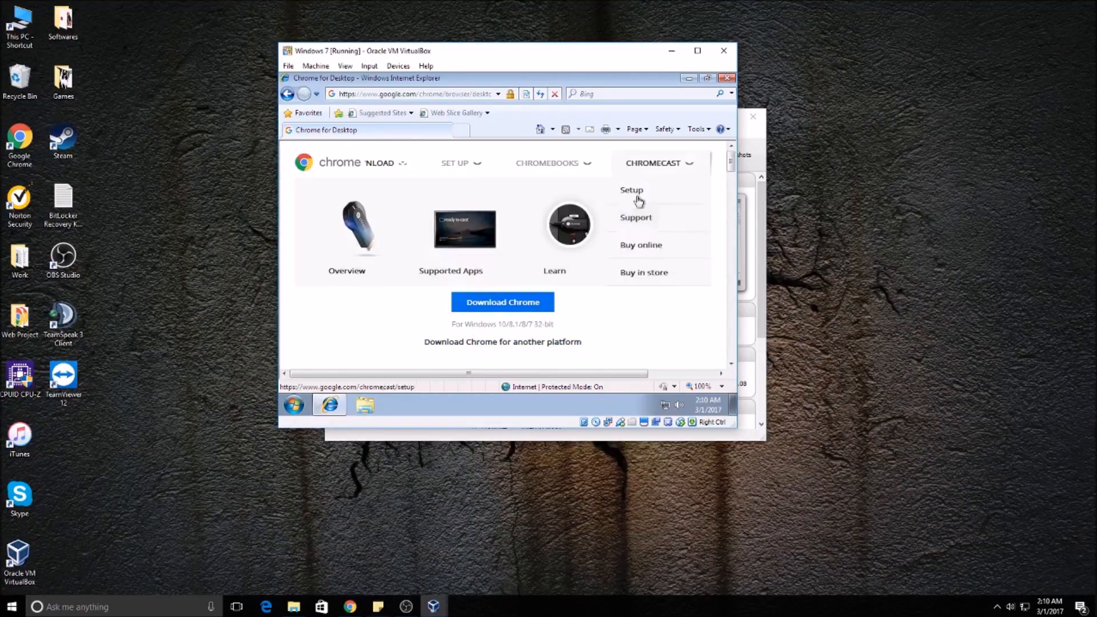
pyautogui.moveTo(736, 428)
pyautogui.mouseDown()
pyautogui.moveTo(787, 485)
pyautogui.moveTo(760, 446)
pyautogui.moveTo(739, 443)
pyautogui.mouseUp()
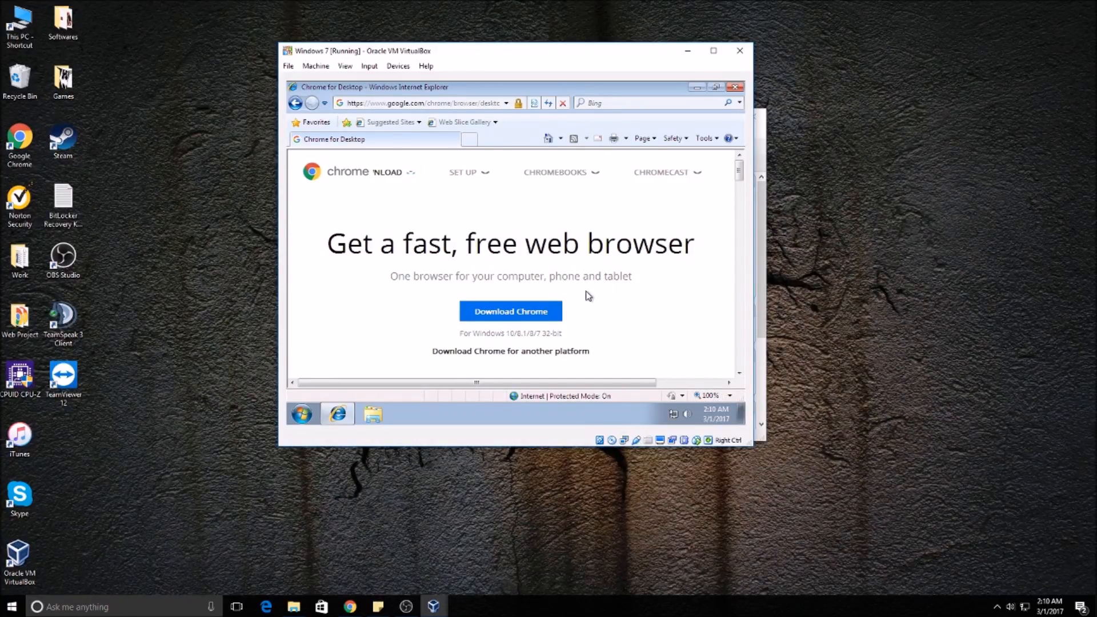
# Step: Download Google Chrome with the default browser and usage statistics options kept on, accept its terms, and allow the installer to run
pyautogui.click(526, 311)
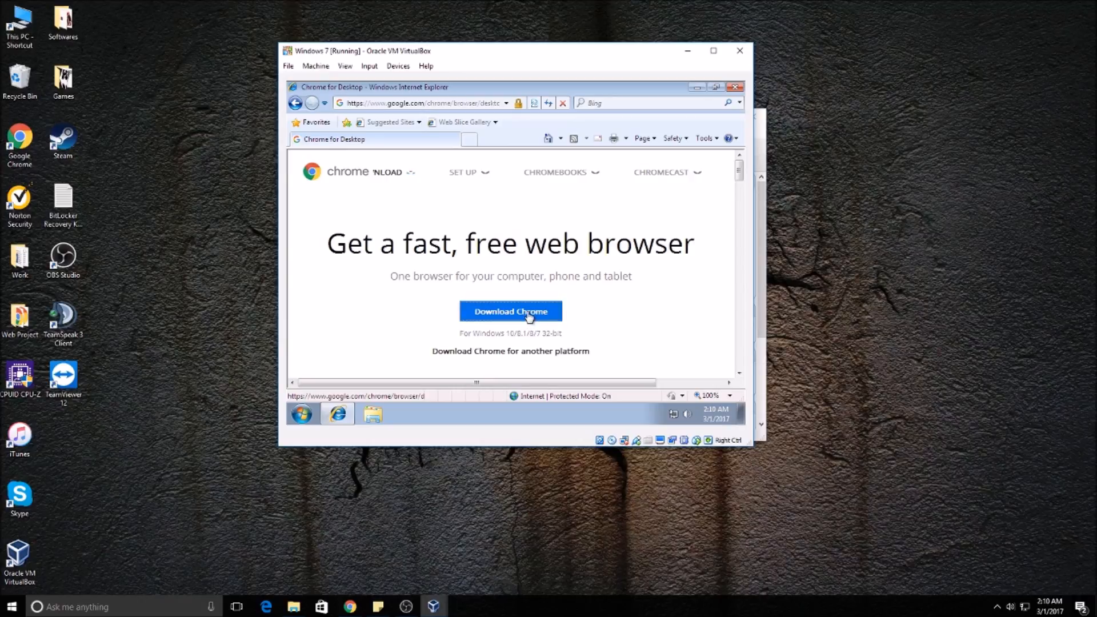
pyautogui.scroll(-3, 479, 323)
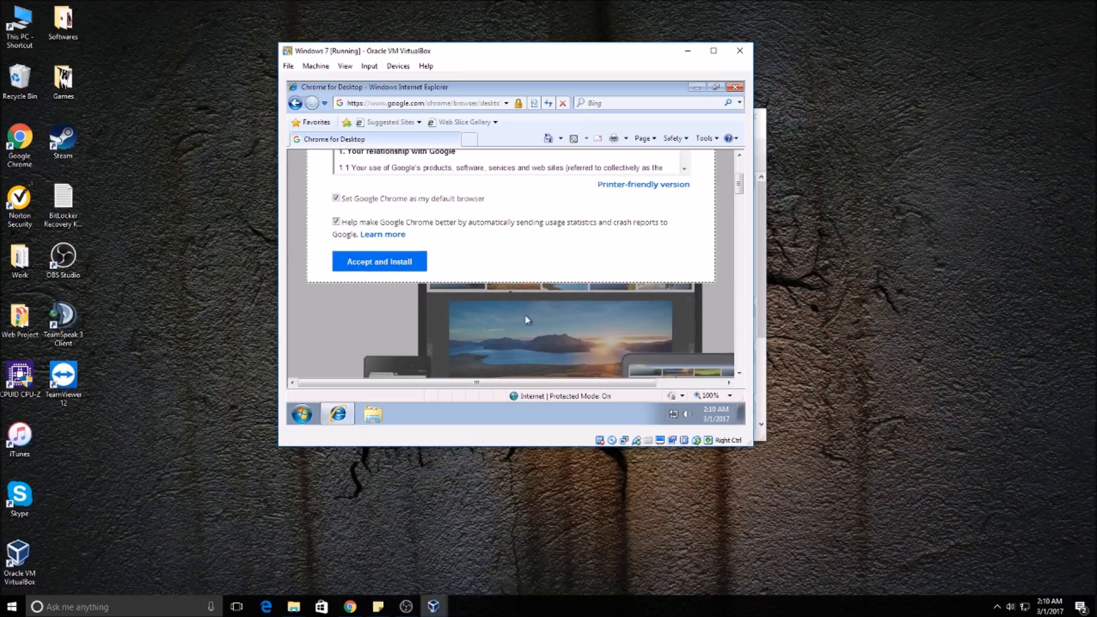
pyautogui.click(342, 264)
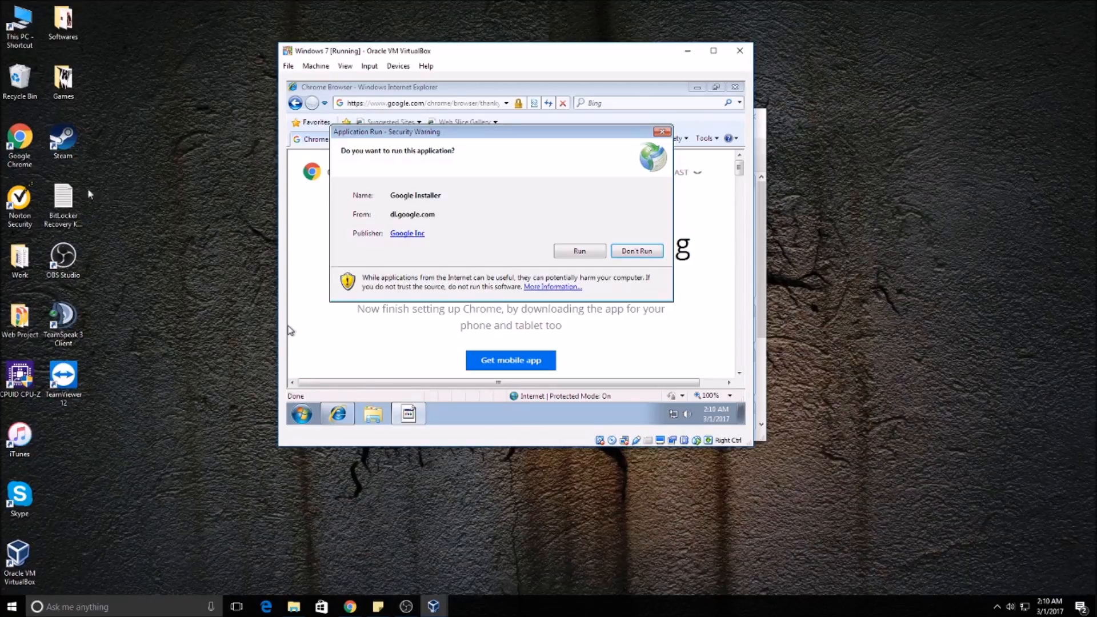
pyautogui.click(600, 252)
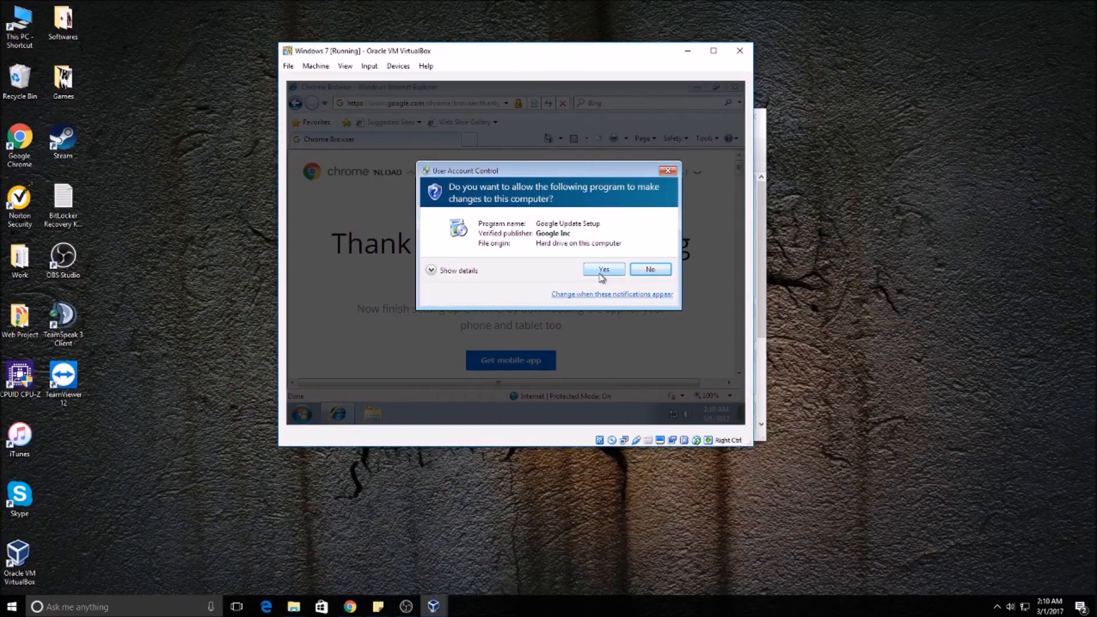
pyautogui.click(603, 269)
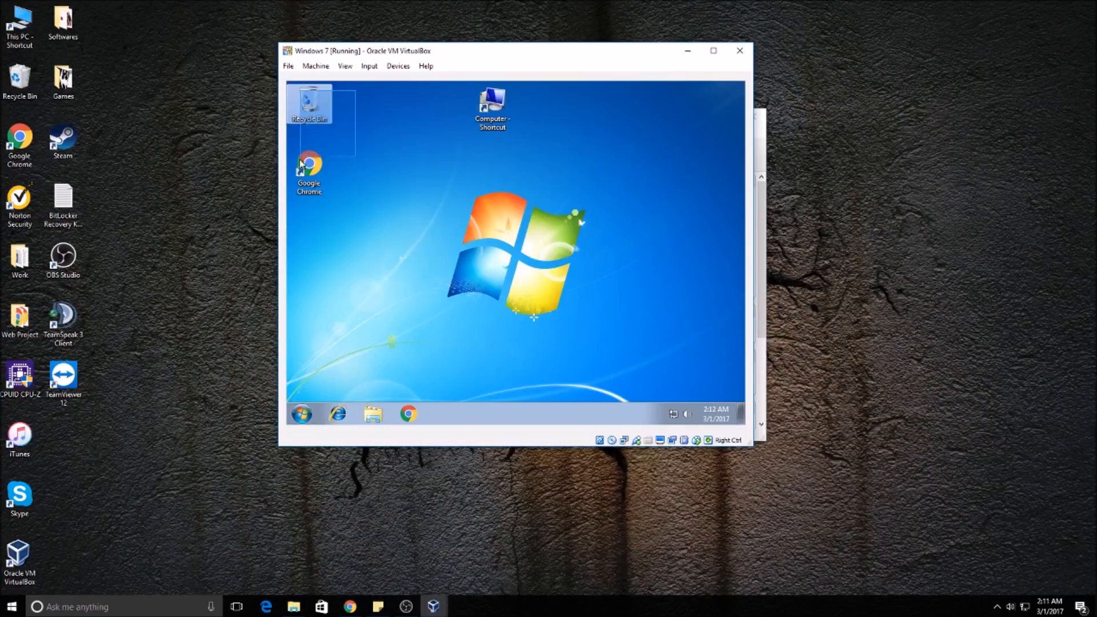
# Step: Move the Computer shortcut on the Windows 7 desktop into the icon column above the Recycle Bin
pyautogui.click(395, 141)
pyautogui.moveTo(498, 104); pyautogui.dragTo(333, 105)
pyautogui.click(349, 223)
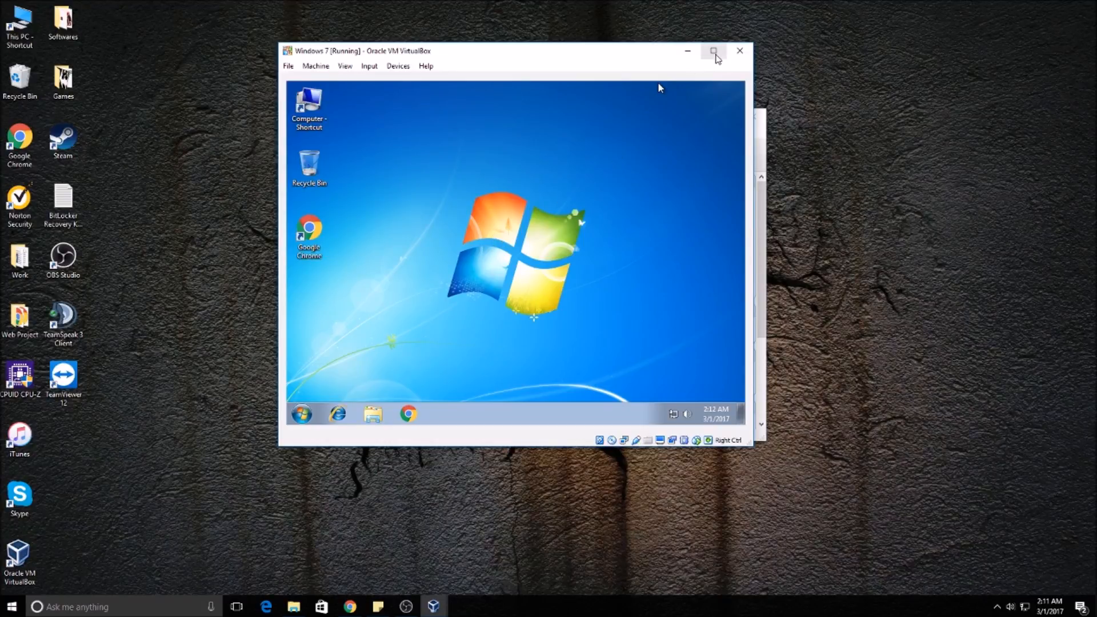